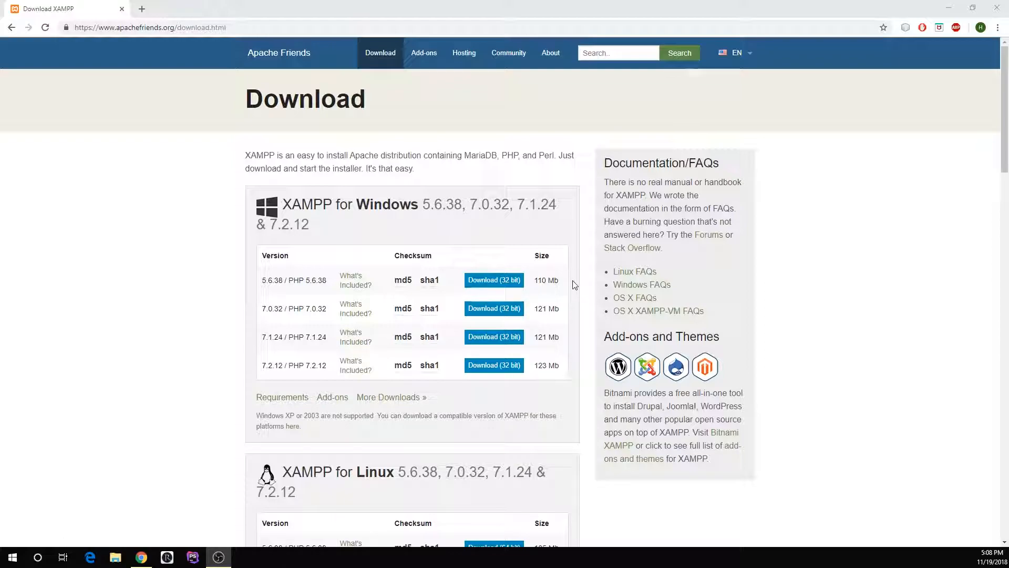
- Download the 32-bit XAMPP 5.6.38 installer for Windows
{"action": "scroll", "coordinate": [542, 288], "scroll_direction": "down", "scroll_amount": 8}
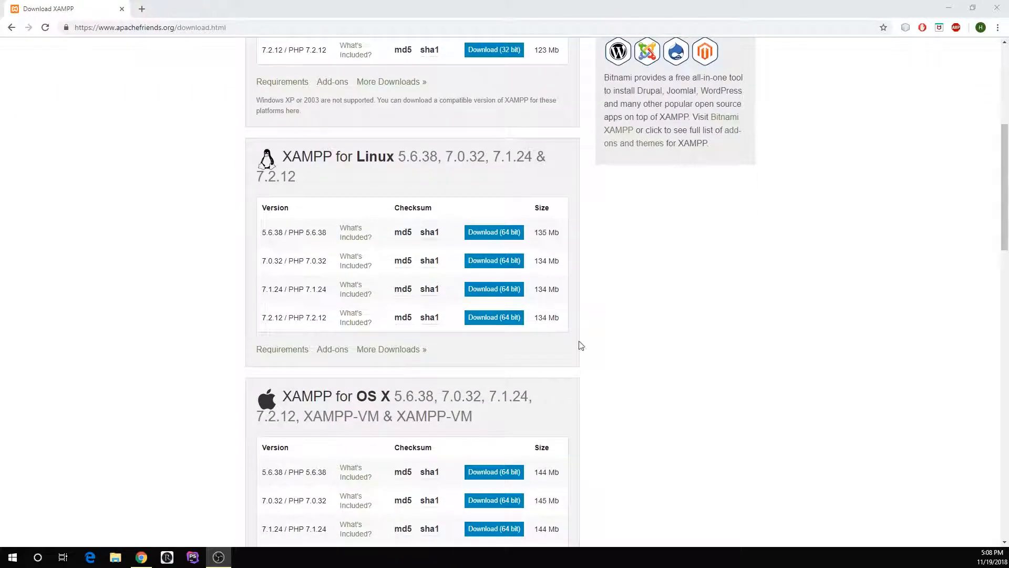
{"action": "scroll", "coordinate": [565, 373], "scroll_direction": "down", "scroll_amount": 2}
{"action": "scroll", "coordinate": [564, 372], "scroll_direction": "up", "scroll_amount": 10}
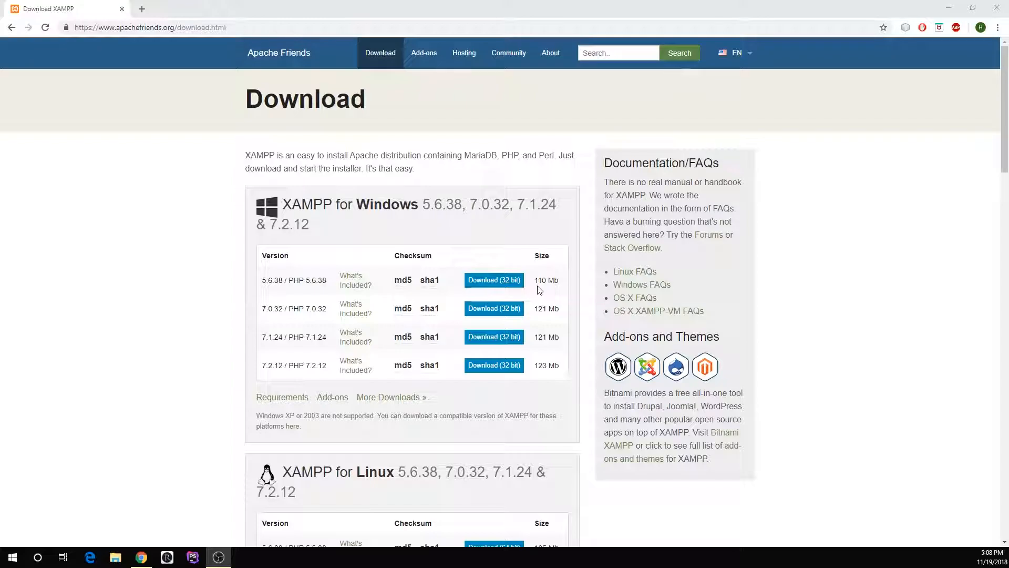
{"action": "left_click", "coordinate": [521, 283]}
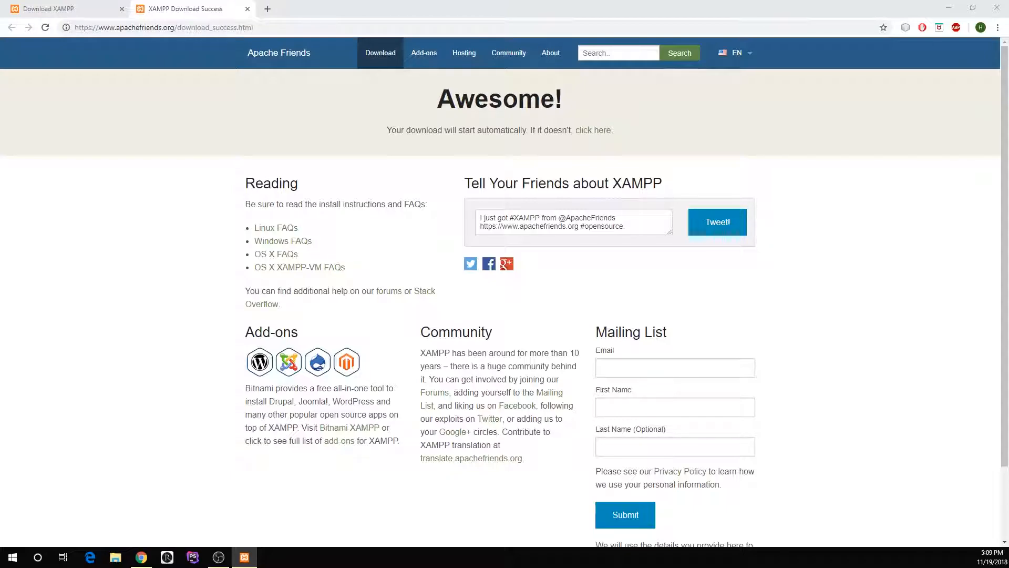
- Proceed through the XAMPP setup wizard with all components selected and C:\xampp as the installation folder
{"action": "left_click_drag", "start_coordinate": [836, 241], "coordinate": [382, 243]}
{"action": "left_click", "coordinate": [429, 304]}
{"action": "left_click_drag", "start_coordinate": [949, 233], "coordinate": [359, 204]}
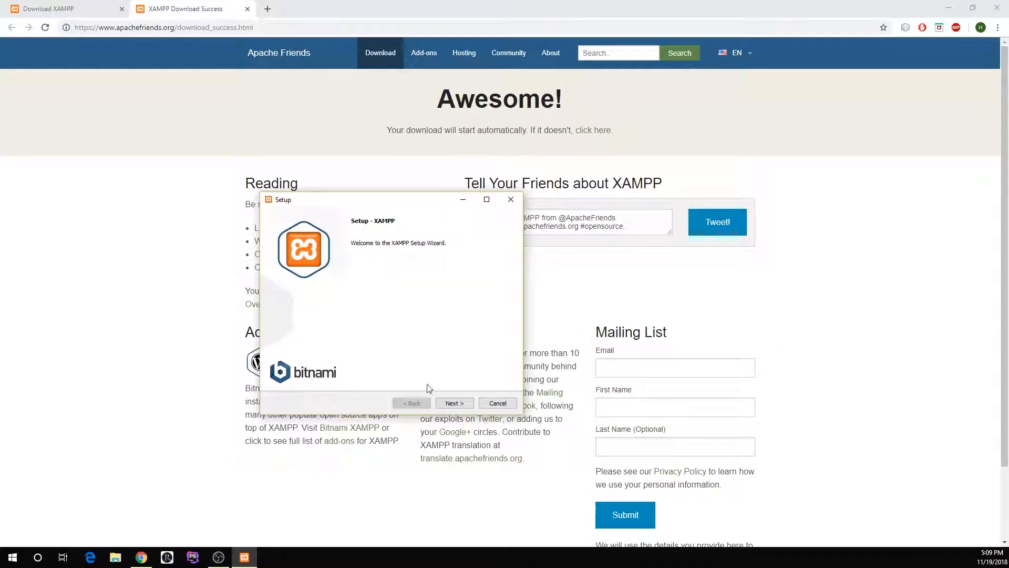
{"action": "left_click", "coordinate": [455, 405]}
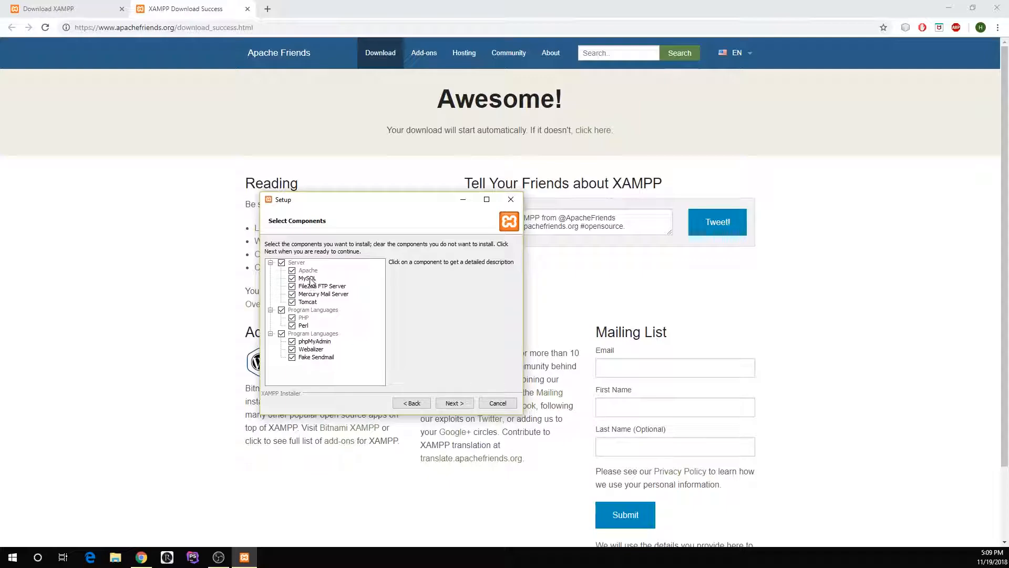
{"action": "left_click", "coordinate": [454, 403]}
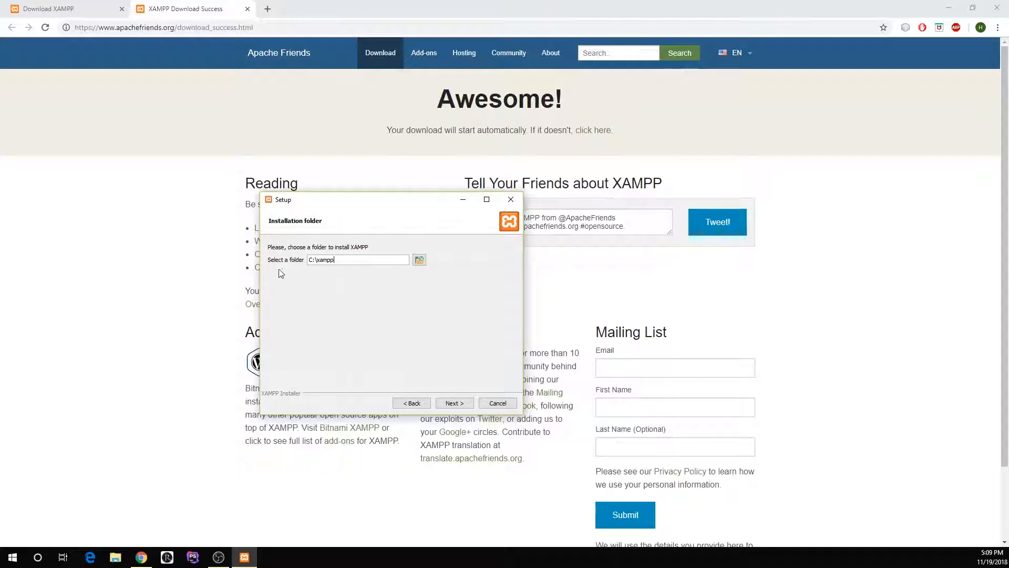
{"action": "left_click", "coordinate": [454, 404]}
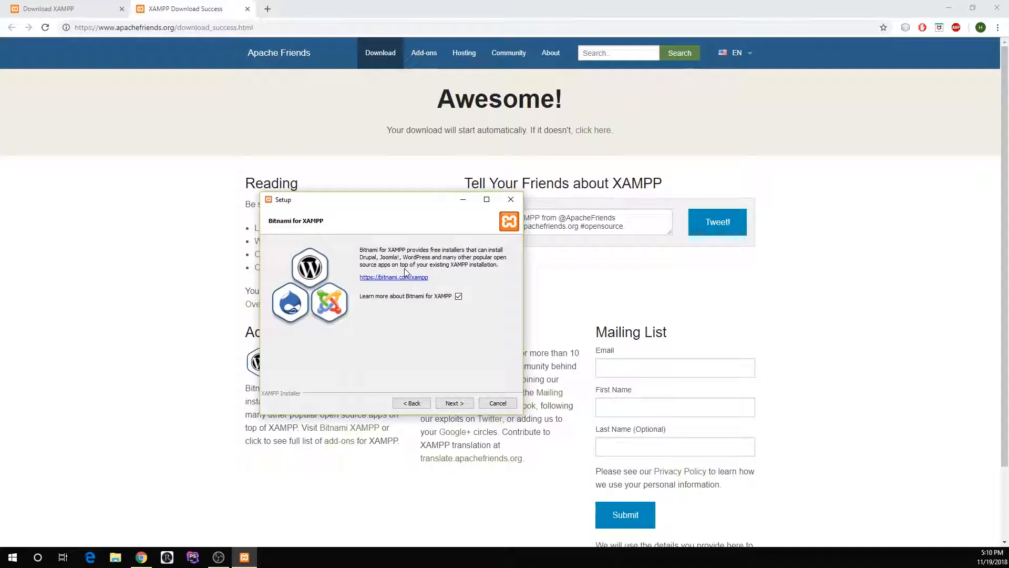
- Opt out of learning more about Bitnami for XAMPP and start the installation
{"action": "left_click", "coordinate": [459, 296]}
{"action": "left_click", "coordinate": [453, 403]}
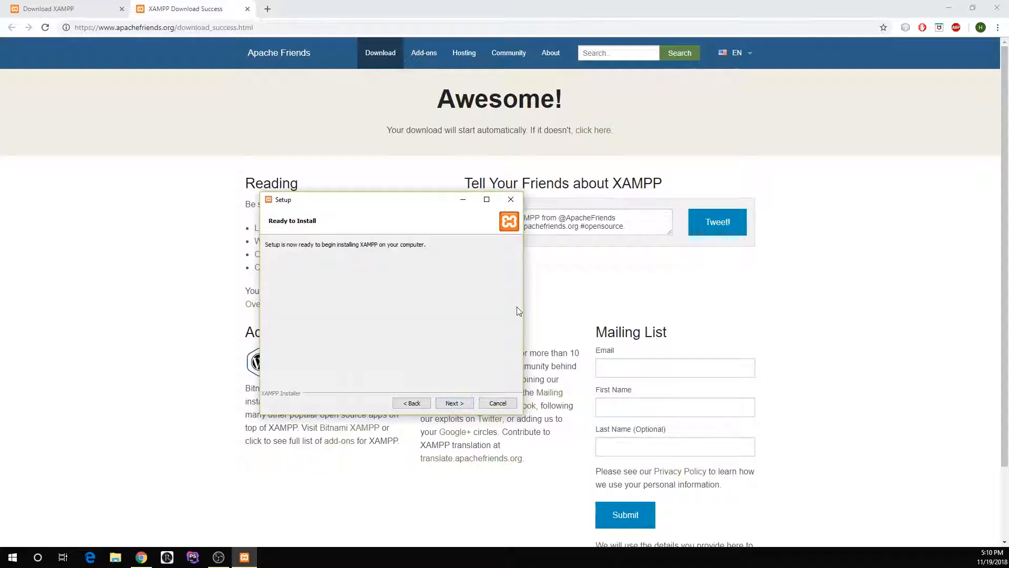
{"action": "left_click", "coordinate": [455, 403]}
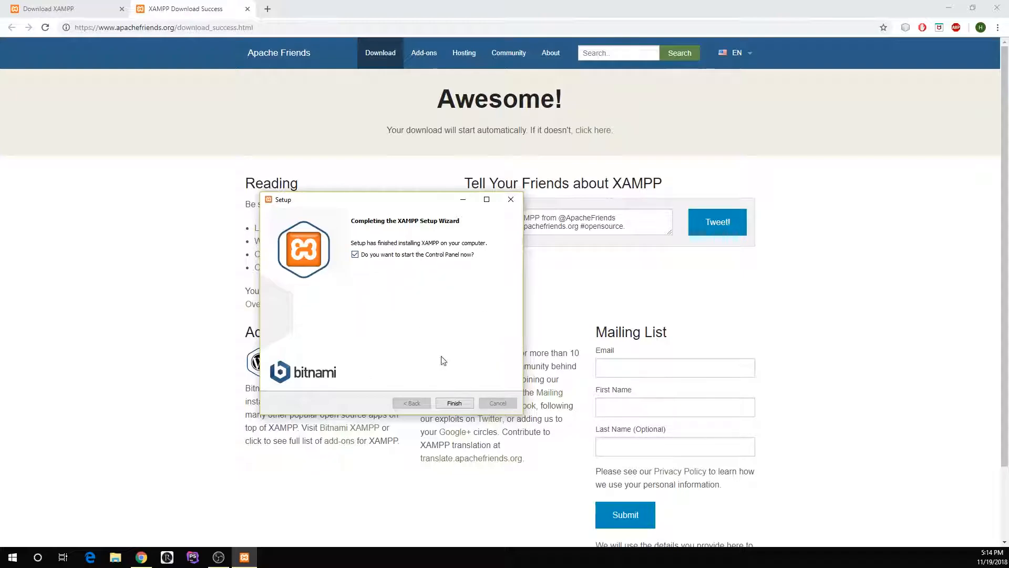
- Finish setup with the Control Panel launched in English, and enlarge its window to show more of the log
{"action": "left_click", "coordinate": [456, 405]}
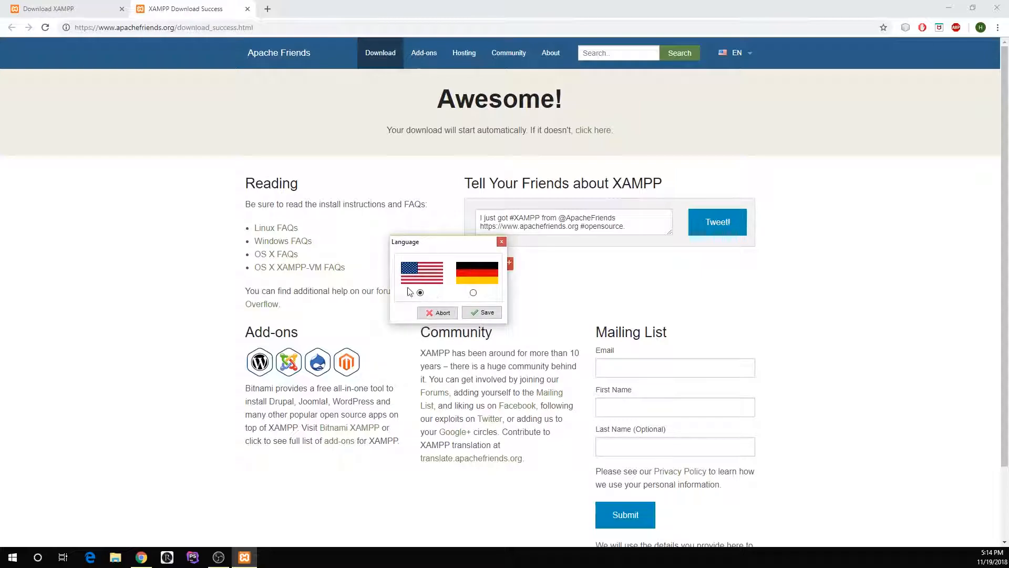
{"action": "left_click", "coordinate": [484, 313]}
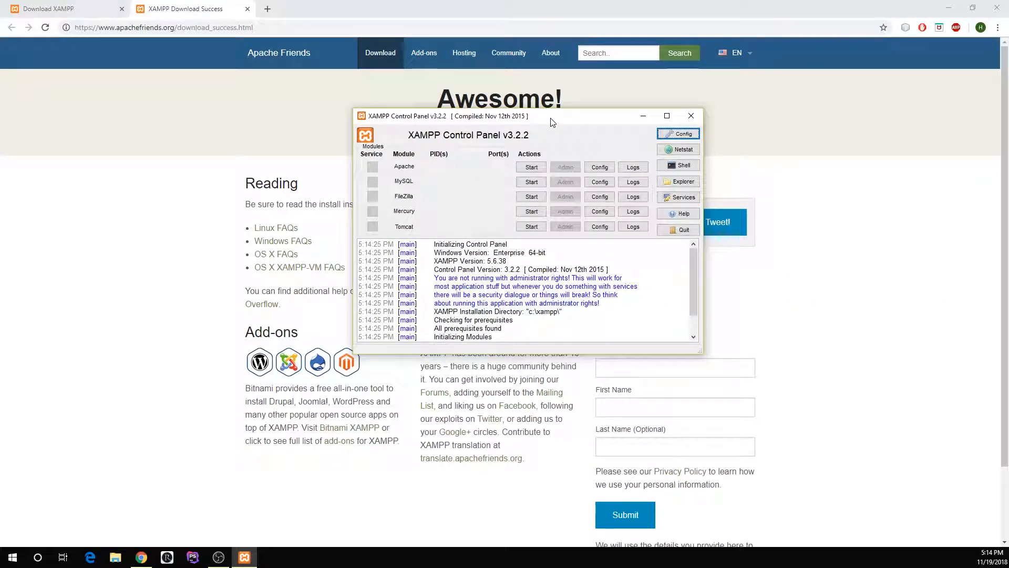
{"action": "left_click_drag", "start_coordinate": [553, 122], "coordinate": [503, 153]}
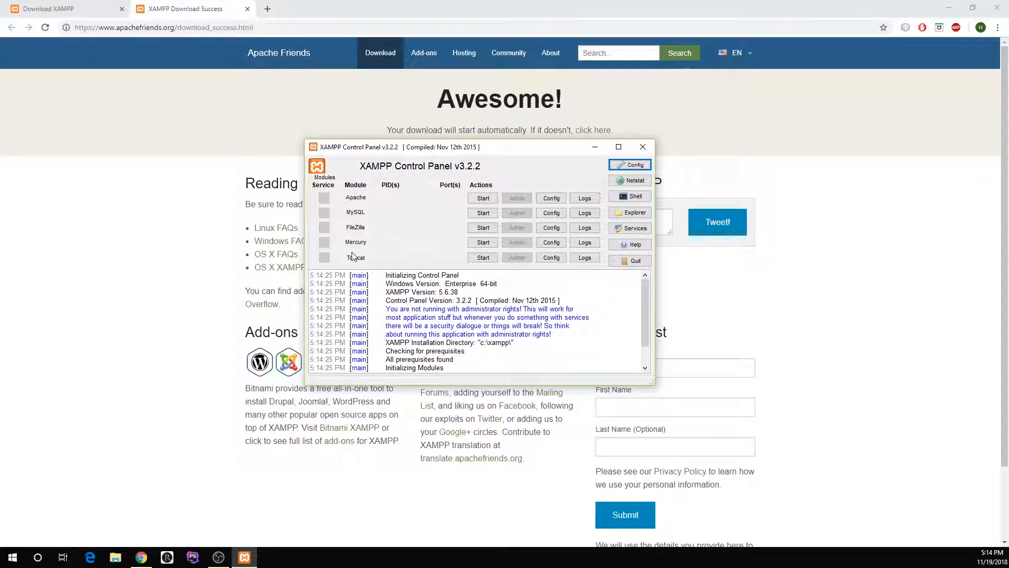
{"action": "left_click_drag", "start_coordinate": [585, 386], "coordinate": [586, 416]}
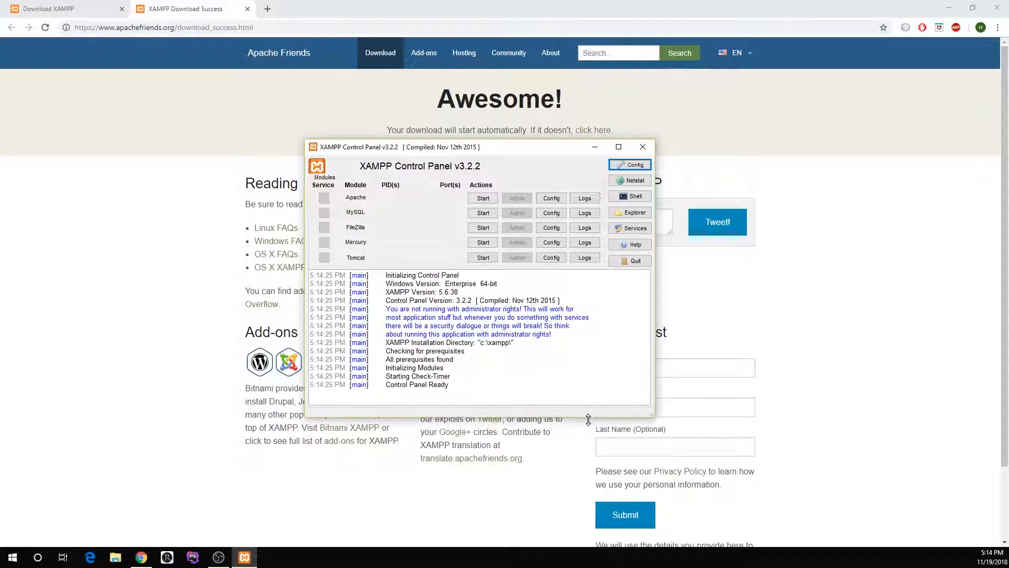
- Start the Apache and MySQL modules and move the XAMPP Control Panel aside
{"action": "left_click", "coordinate": [479, 200]}
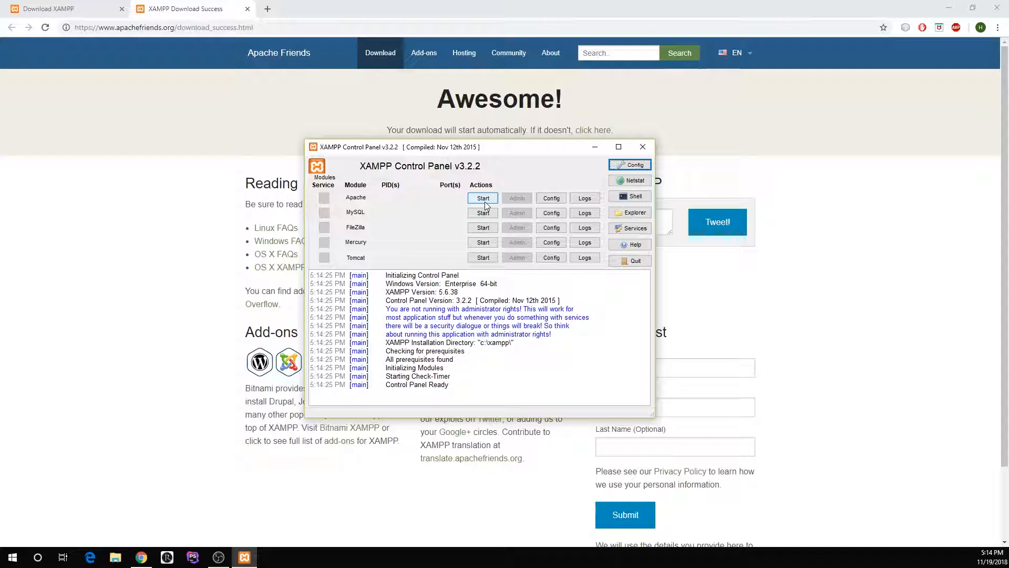
{"action": "left_click", "coordinate": [489, 213]}
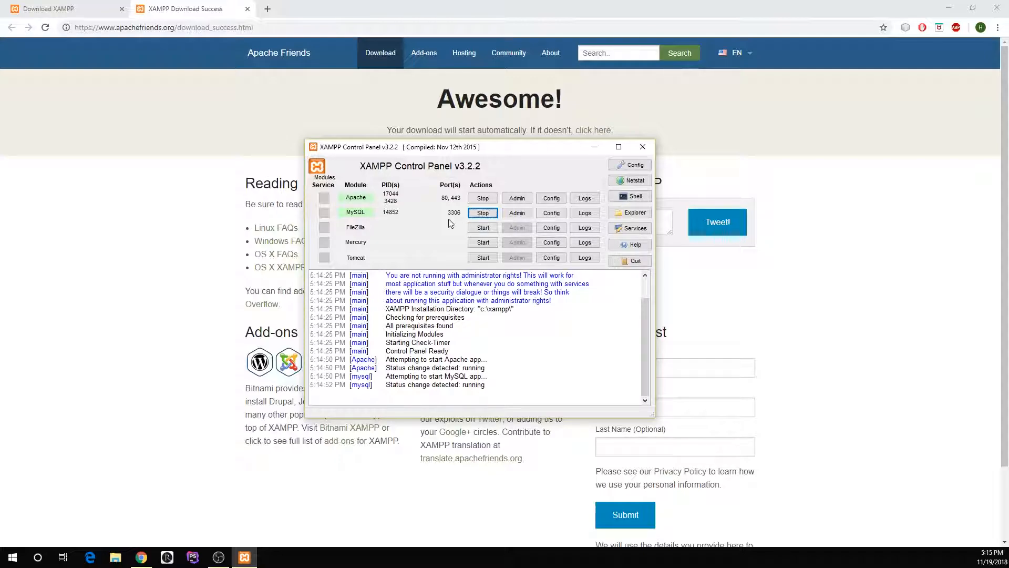
{"action": "left_click_drag", "start_coordinate": [449, 152], "coordinate": [302, 163]}
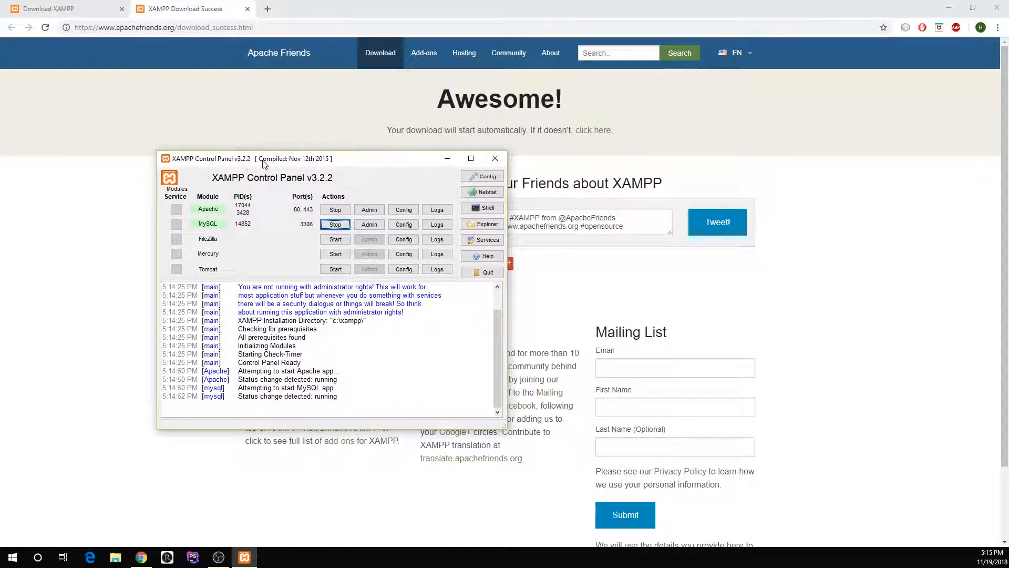
{"action": "left_click_drag", "start_coordinate": [277, 162], "coordinate": [650, 144]}
- Open the C:\xampp\htdocs folder in File Explorer and place the project_files window below it
{"action": "key", "text": "super+e"}
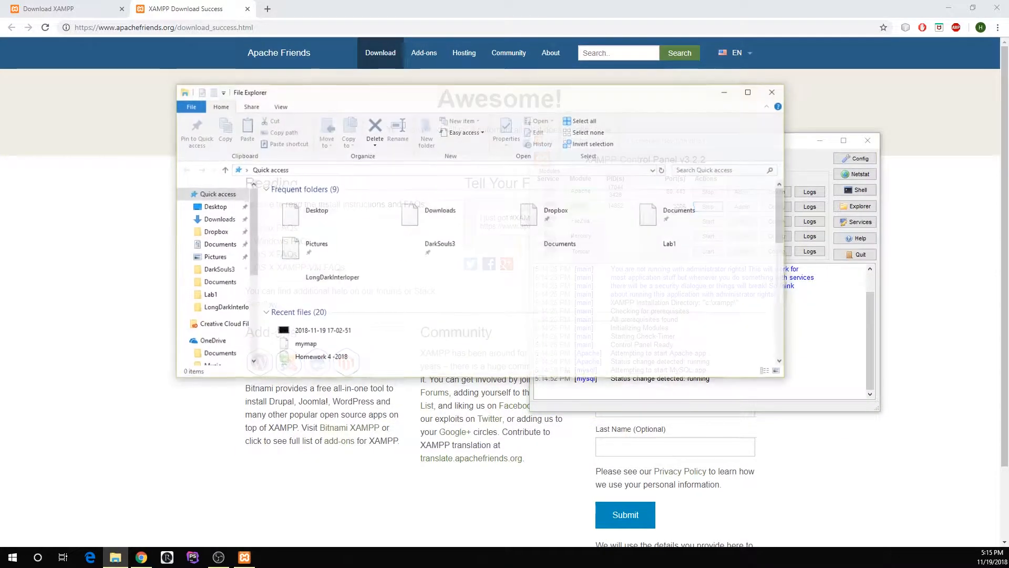
{"action": "left_click_drag", "start_coordinate": [448, 96], "coordinate": [387, 113]}
{"action": "scroll", "coordinate": [158, 316], "scroll_direction": "down", "scroll_amount": 5}
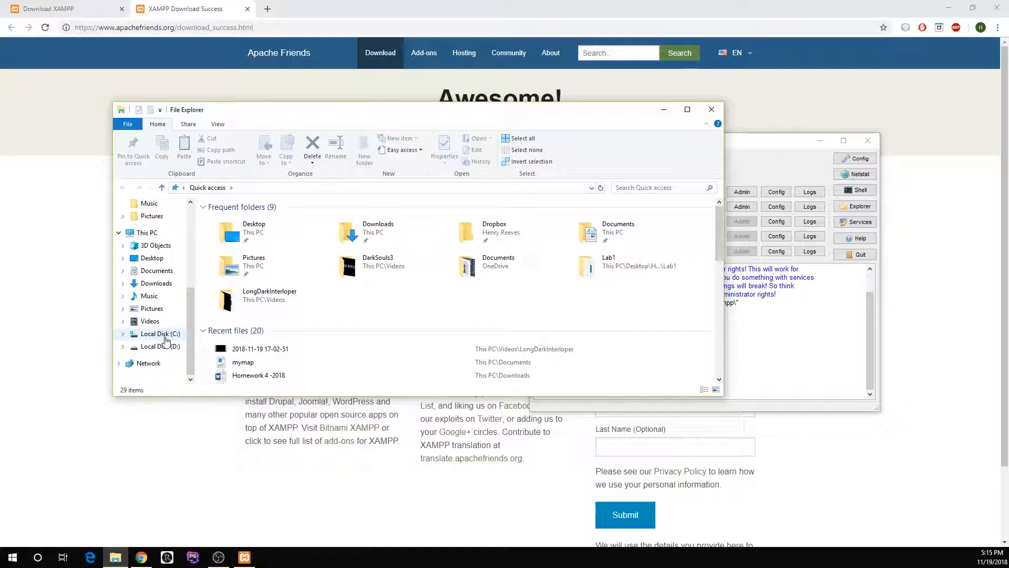
{"action": "left_click", "coordinate": [161, 334]}
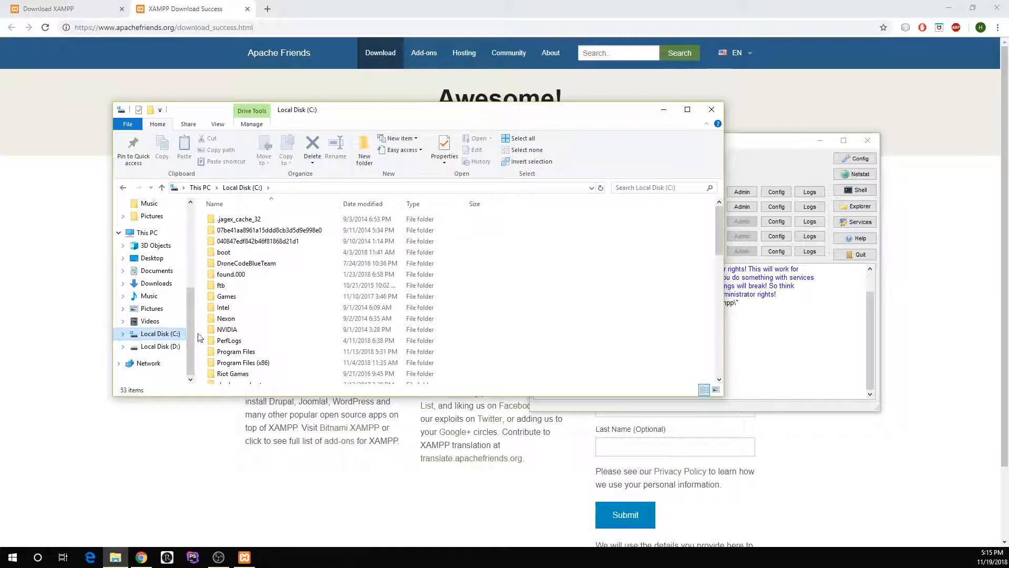
{"action": "scroll", "coordinate": [350, 353], "scroll_direction": "down", "scroll_amount": 4}
{"action": "scroll", "coordinate": [350, 353], "scroll_direction": "down", "scroll_amount": 2}
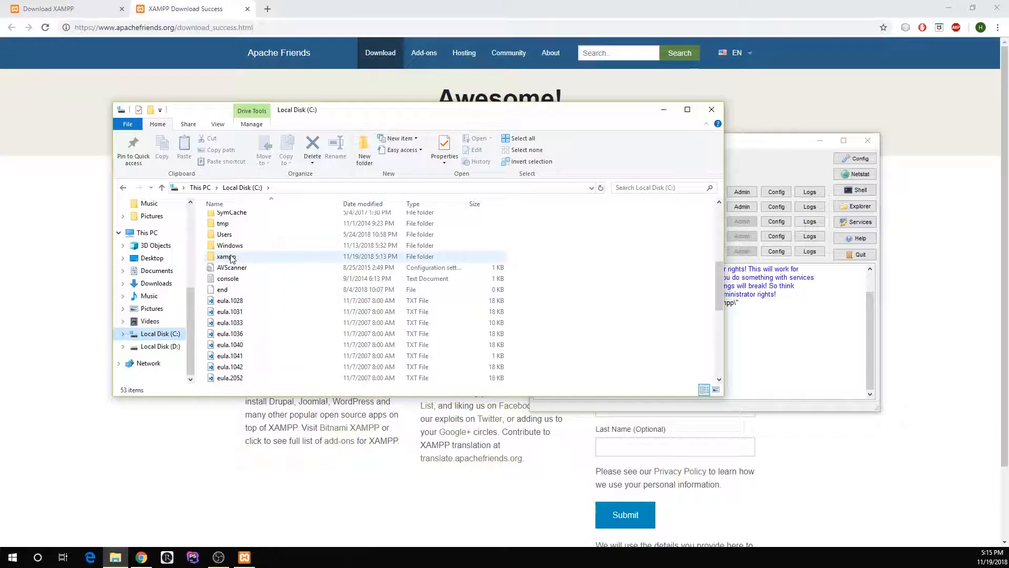
{"action": "double_click", "coordinate": [261, 260]}
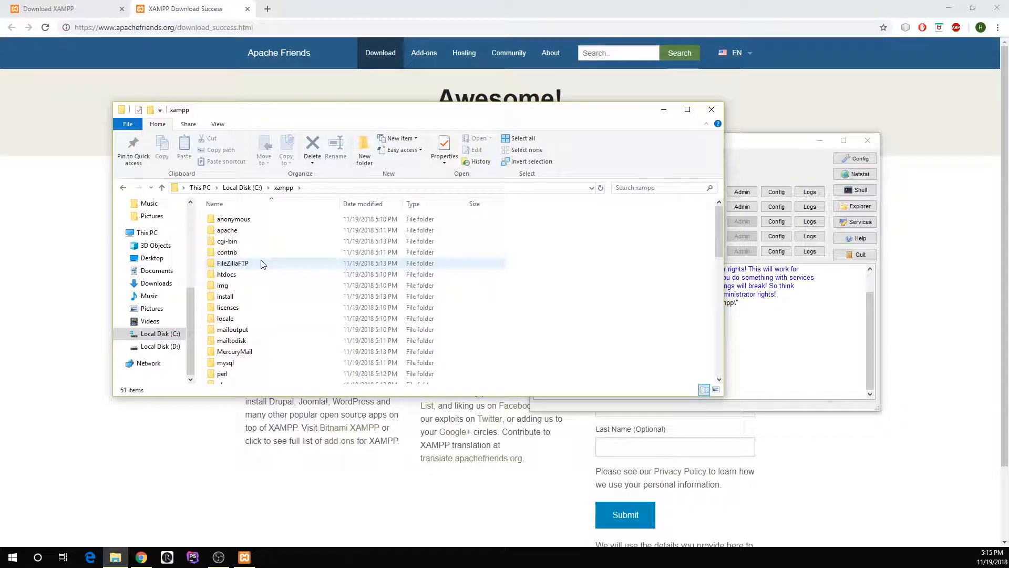
{"action": "left_click", "coordinate": [244, 274]}
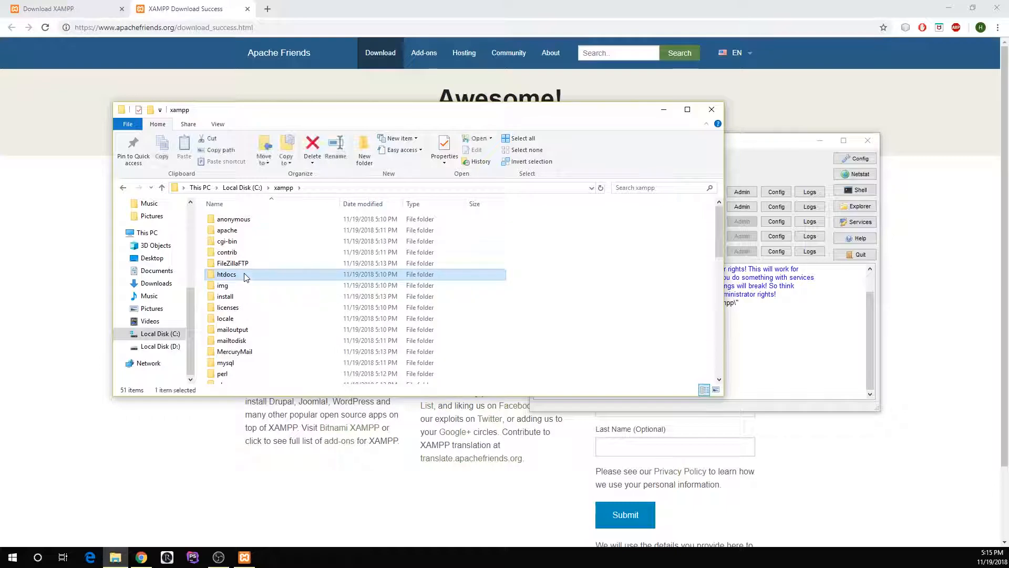
{"action": "double_click", "coordinate": [244, 273]}
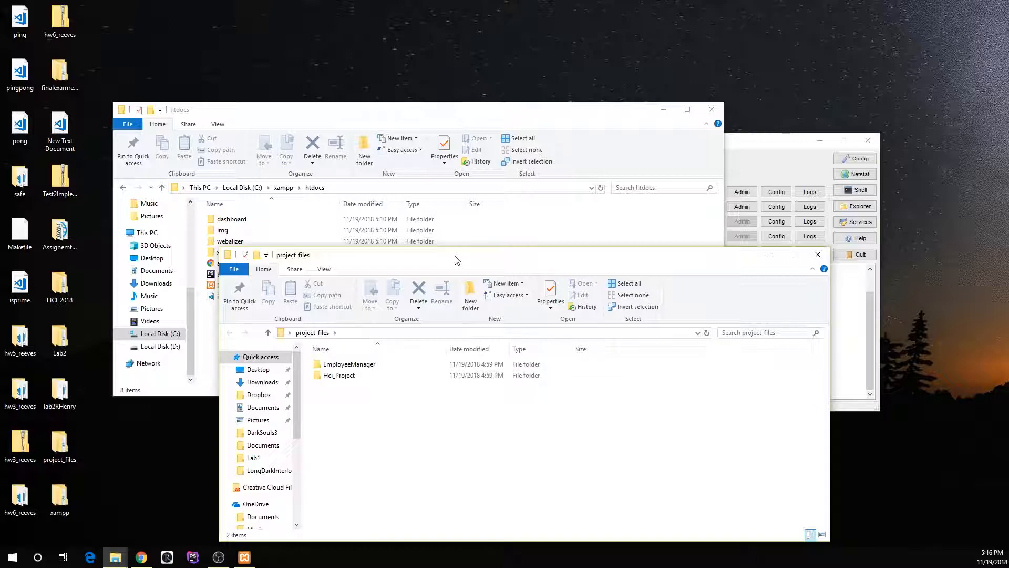
{"action": "left_click_drag", "start_coordinate": [456, 260], "coordinate": [333, 380]}
{"action": "left_click", "coordinate": [220, 487]}
{"action": "right_click", "coordinate": [220, 488]}
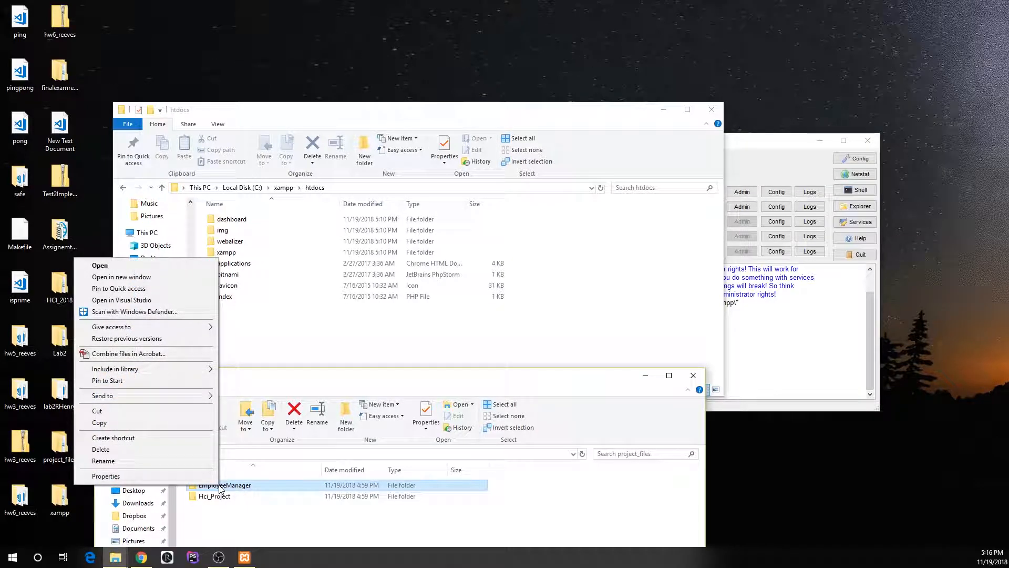
{"action": "left_click", "coordinate": [242, 483]}
{"action": "left_click_drag", "start_coordinate": [235, 484], "coordinate": [443, 319]}
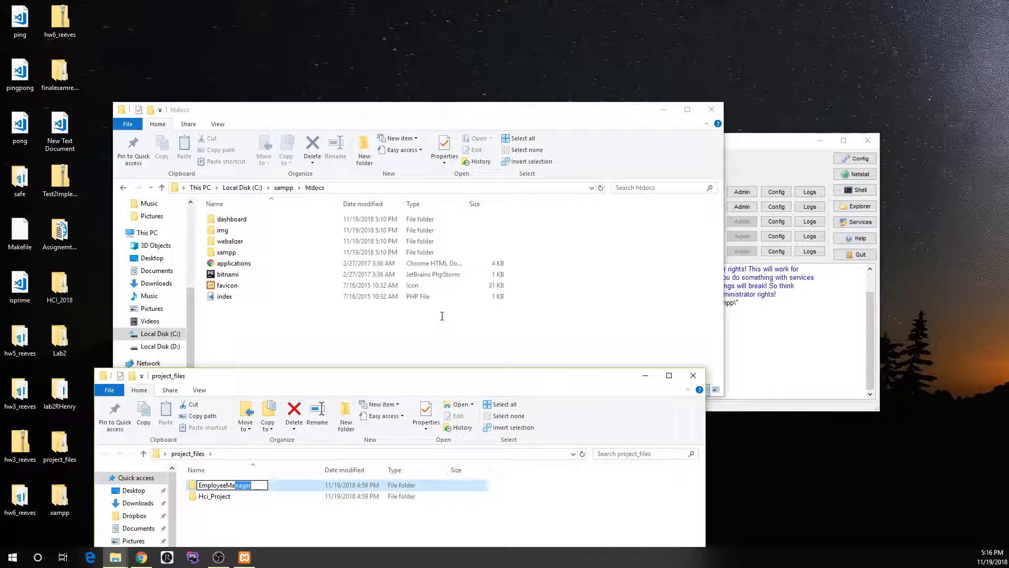
{"action": "left_click", "coordinate": [611, 493]}
- Move the EmployeeManager folder from project_files into htdocs and close the project_files window
{"action": "left_click", "coordinate": [374, 488]}
{"action": "left_click_drag", "start_coordinate": [373, 488], "coordinate": [514, 327]}
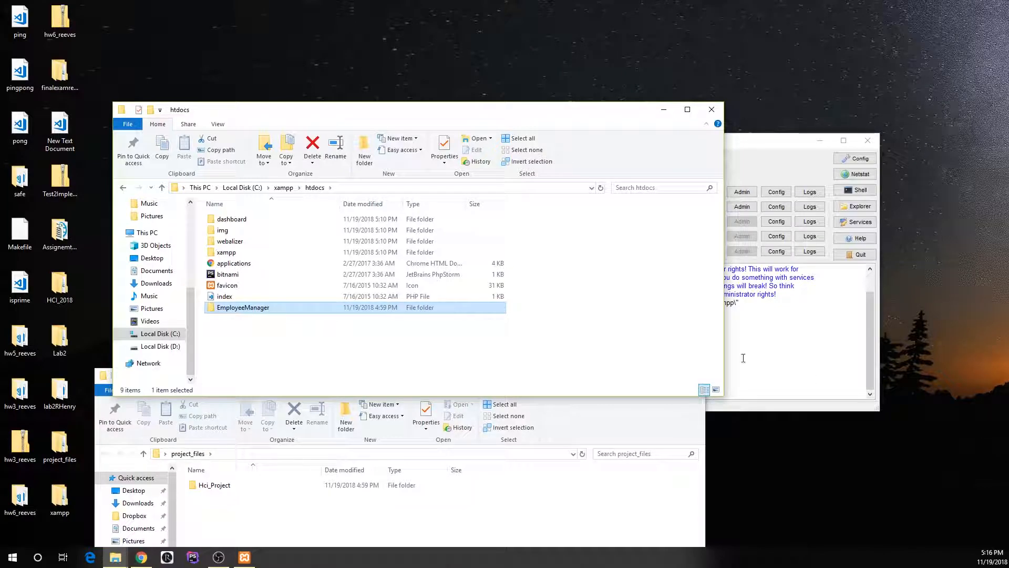
{"action": "left_click", "coordinate": [547, 539]}
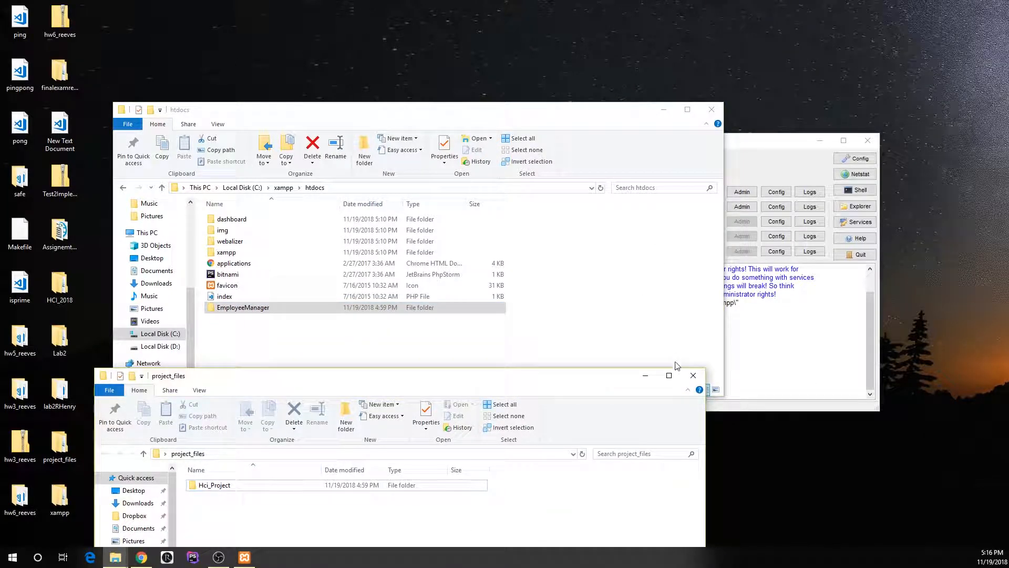
{"action": "left_click", "coordinate": [693, 377]}
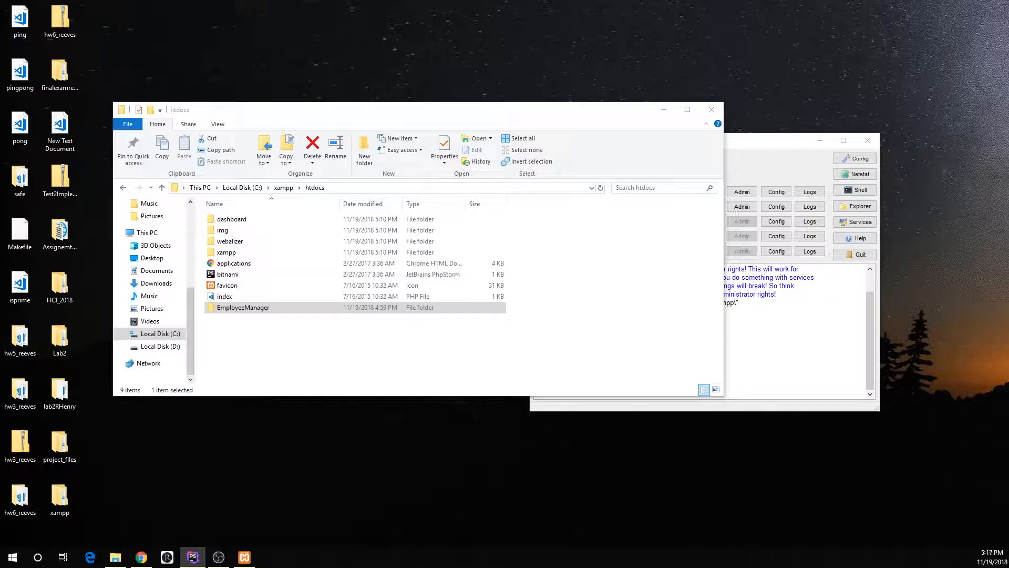
- Open the existing project folder C:\xampp\htdocs\EmployeeManager in PhpStorm
{"action": "left_click_drag", "start_coordinate": [647, 83], "coordinate": [477, 144]}
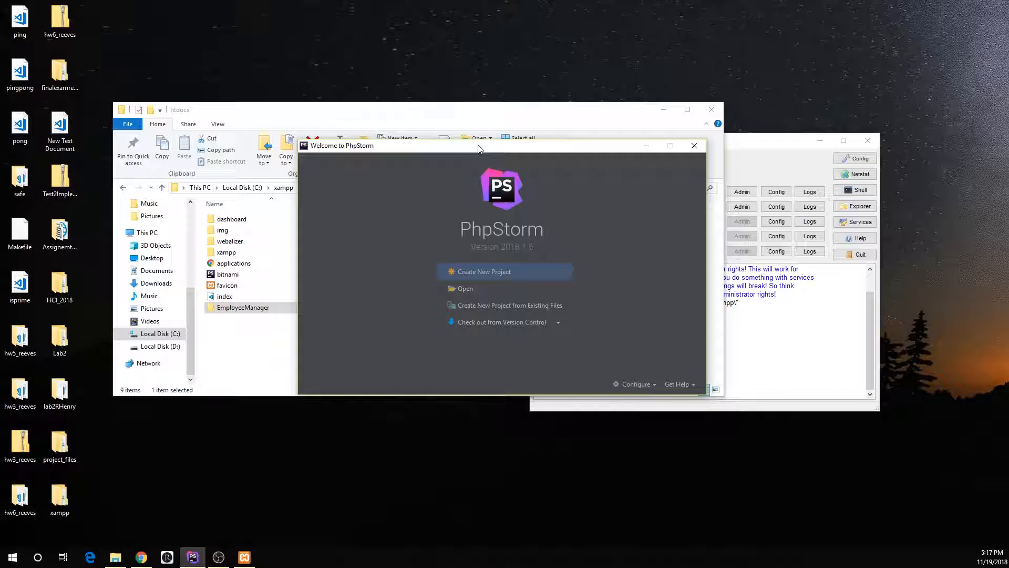
{"action": "left_click", "coordinate": [464, 291]}
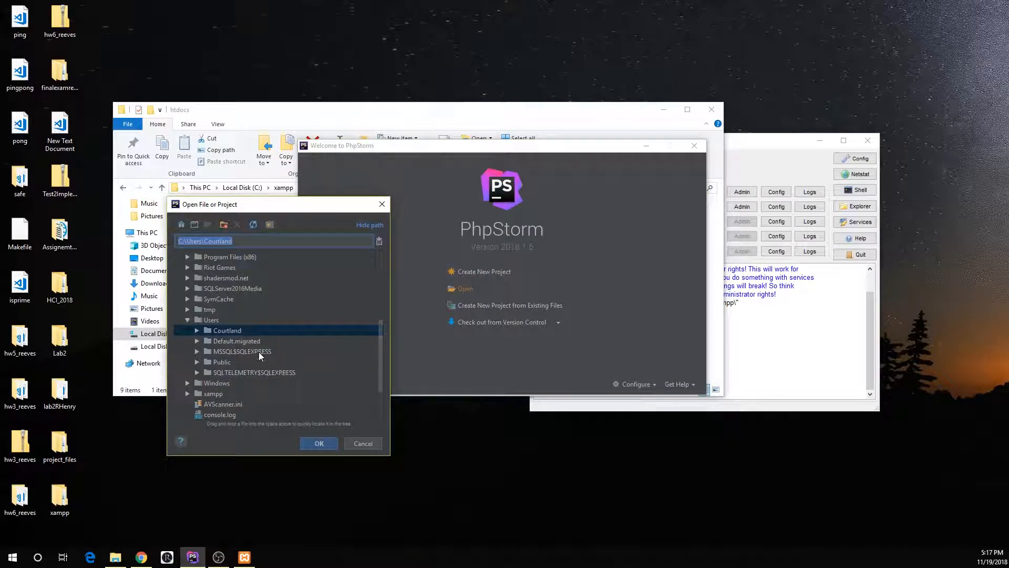
{"action": "scroll", "coordinate": [265, 356], "scroll_direction": "down", "scroll_amount": 1}
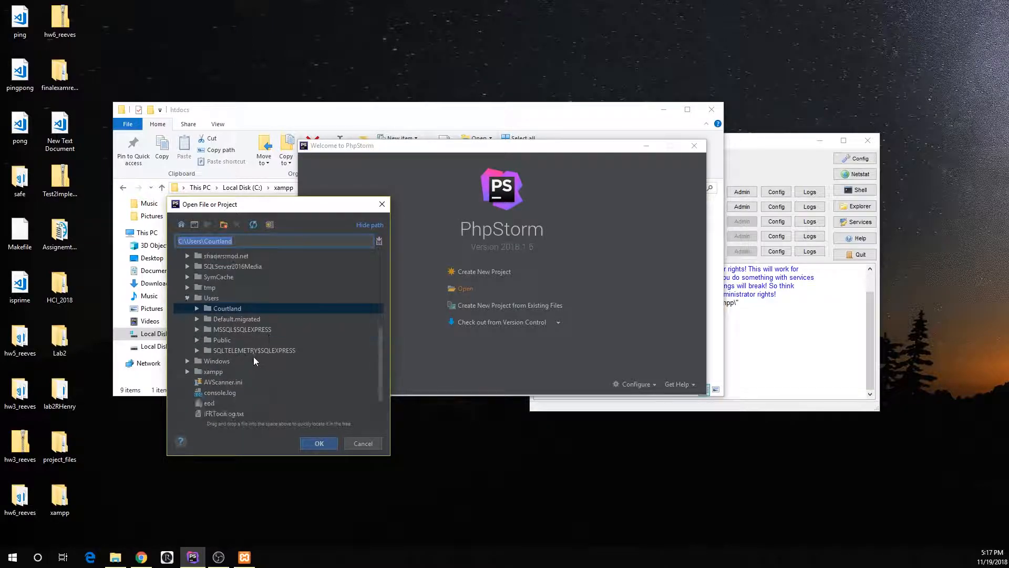
{"action": "left_click", "coordinate": [187, 371]}
{"action": "scroll", "coordinate": [308, 332], "scroll_direction": "down", "scroll_amount": 5}
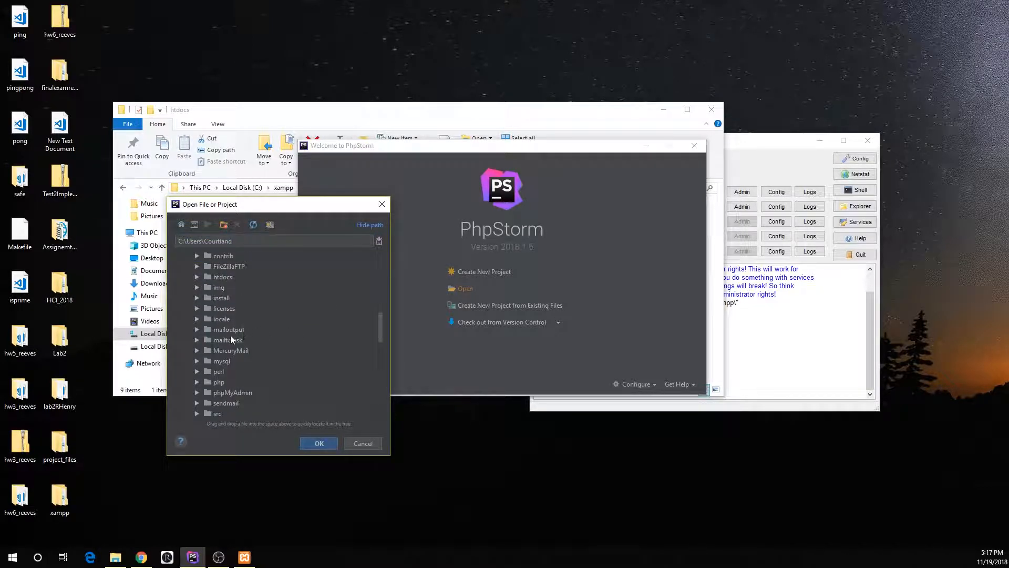
{"action": "scroll", "coordinate": [222, 315], "scroll_direction": "down", "scroll_amount": 3}
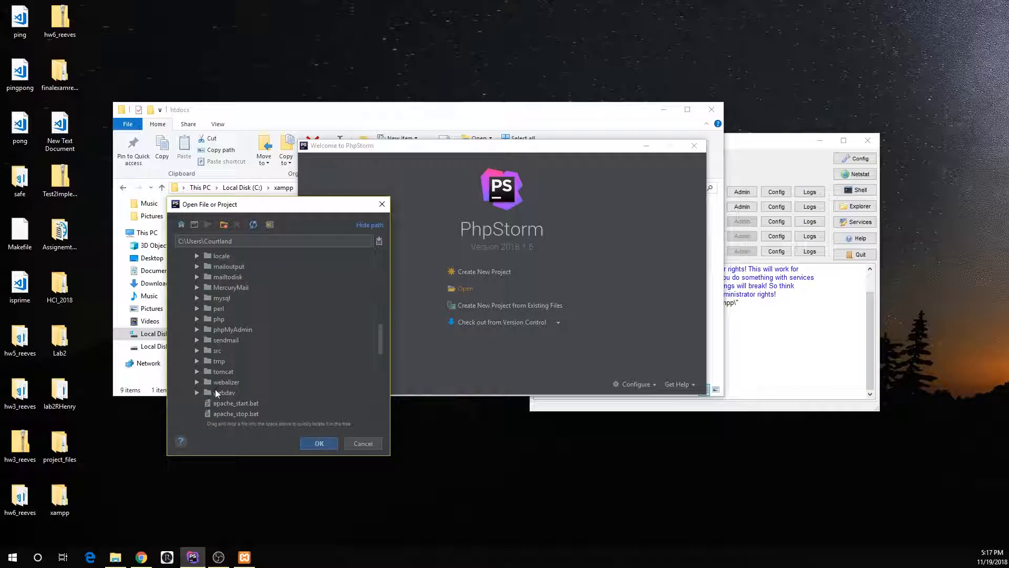
{"action": "scroll", "coordinate": [219, 321], "scroll_direction": "up", "scroll_amount": 2}
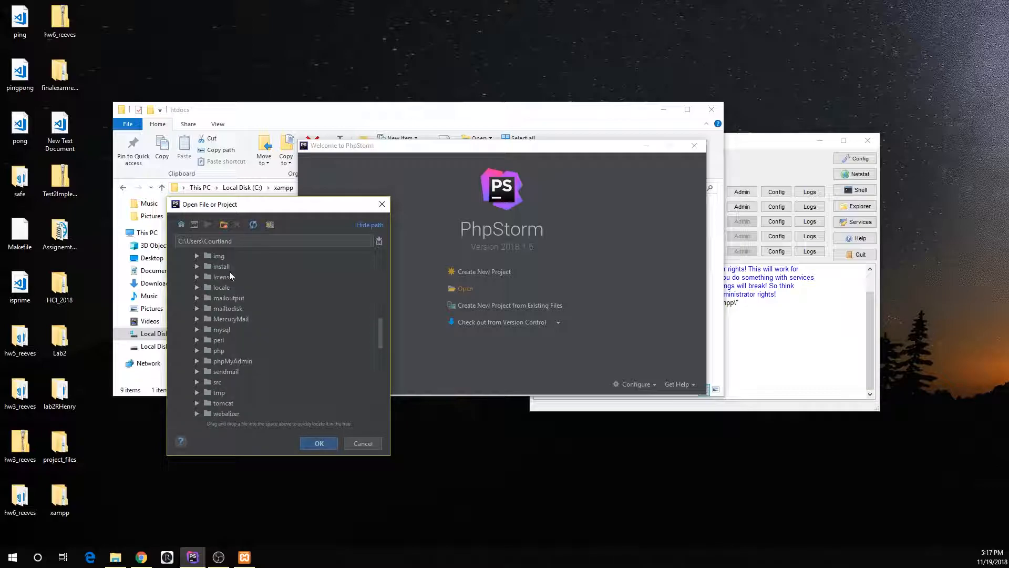
{"action": "scroll", "coordinate": [226, 287], "scroll_direction": "up", "scroll_amount": 2}
{"action": "left_click", "coordinate": [230, 279]}
{"action": "left_click", "coordinate": [196, 278]}
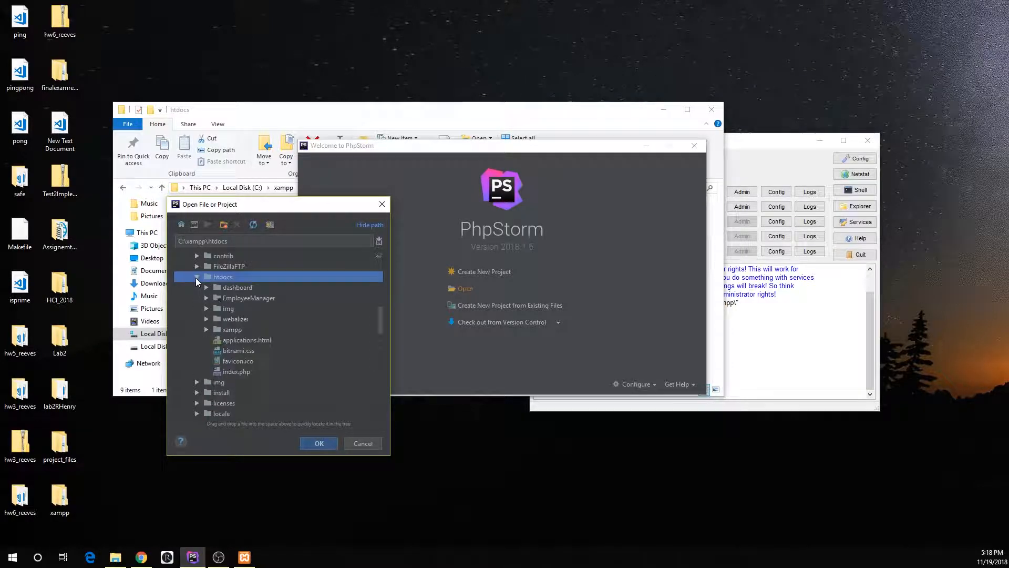
{"action": "left_click", "coordinate": [242, 299]}
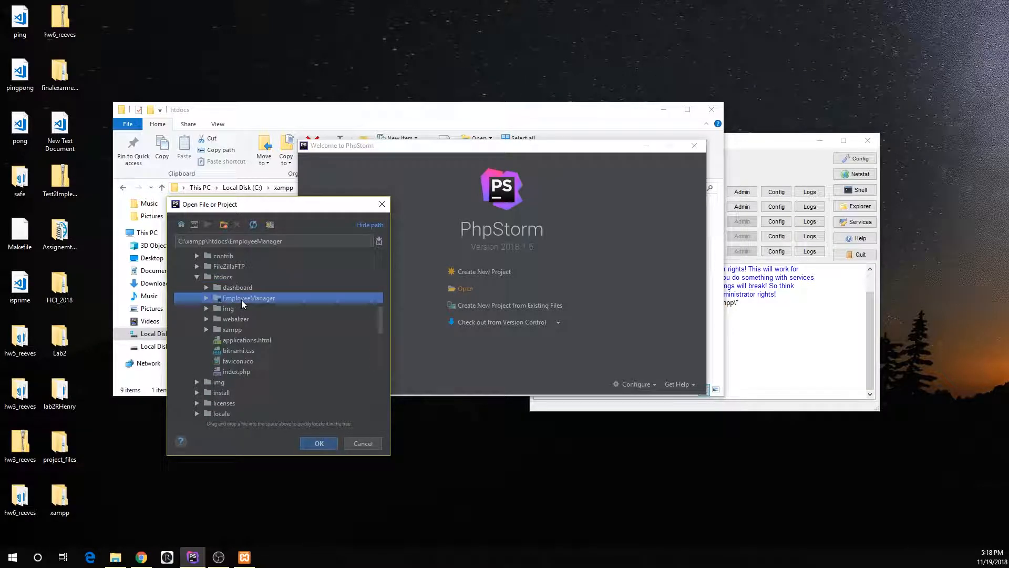
{"action": "left_click", "coordinate": [319, 443]}
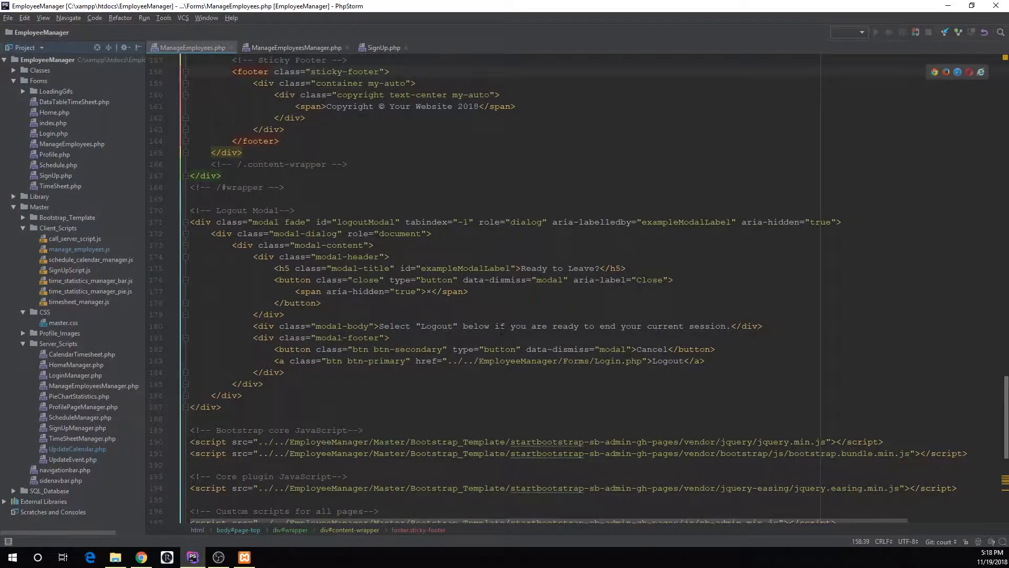
- Look through the ManageEmployees.php code up to its beginning, expand its editor to full width and restore the project tree
{"action": "scroll", "coordinate": [473, 315], "scroll_direction": "down", "scroll_amount": 6}
{"action": "scroll", "coordinate": [493, 378], "scroll_direction": "up", "scroll_amount": 3}
{"action": "scroll", "coordinate": [493, 377], "scroll_direction": "up", "scroll_amount": 20}
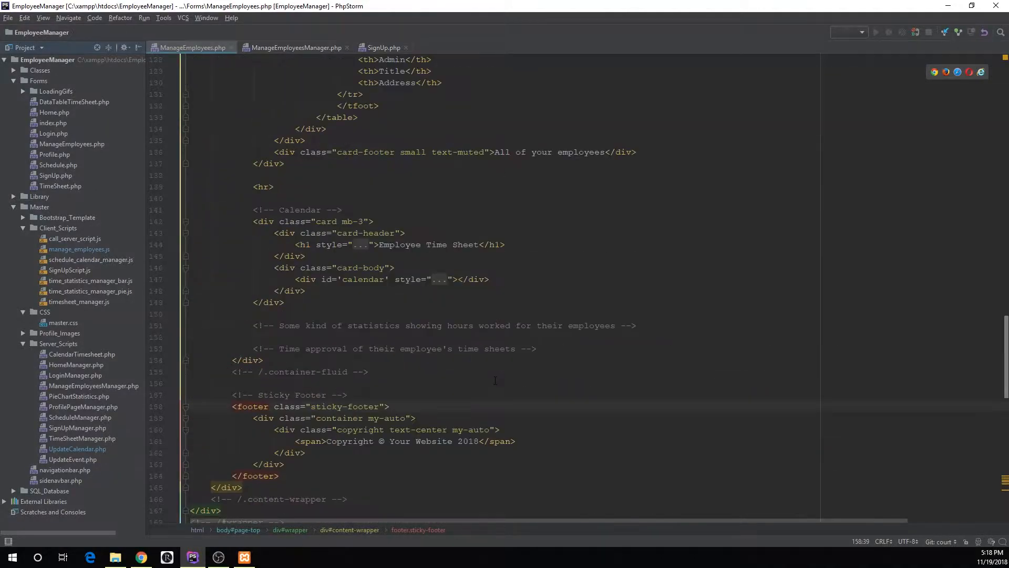
{"action": "scroll", "coordinate": [453, 364], "scroll_direction": "up", "scroll_amount": 15}
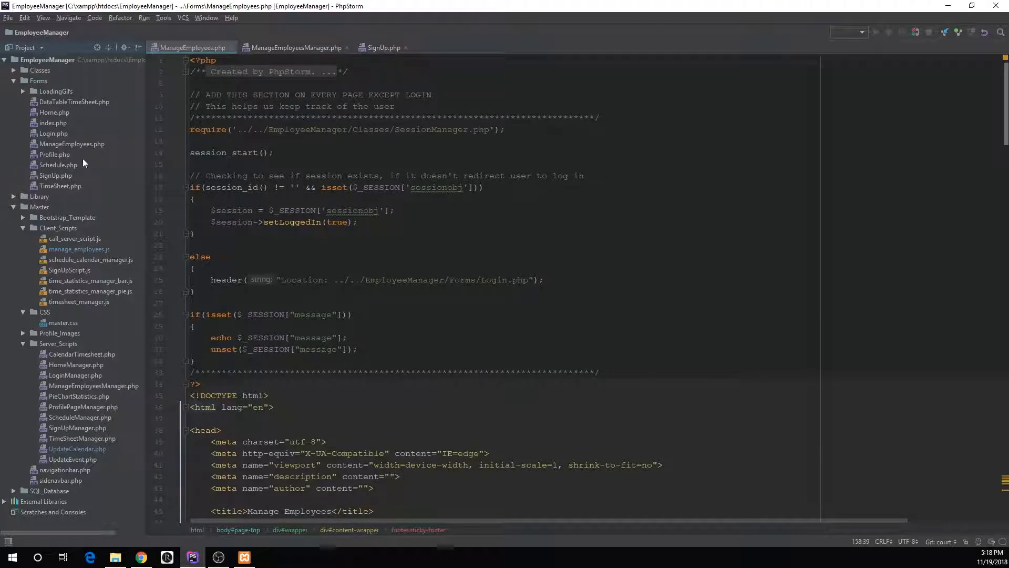
{"action": "double_click", "coordinate": [204, 47]}
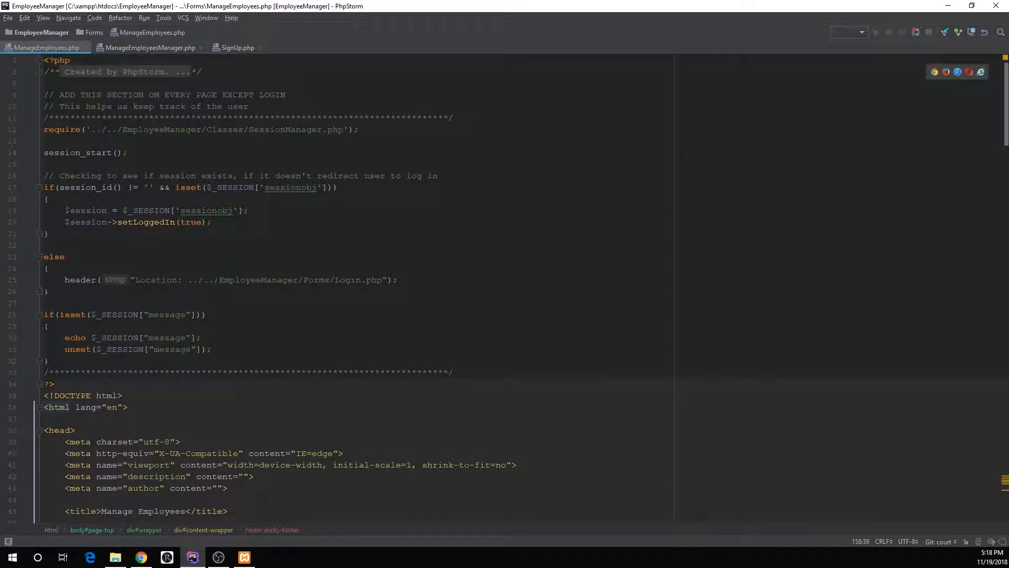
{"action": "double_click", "coordinate": [59, 50]}
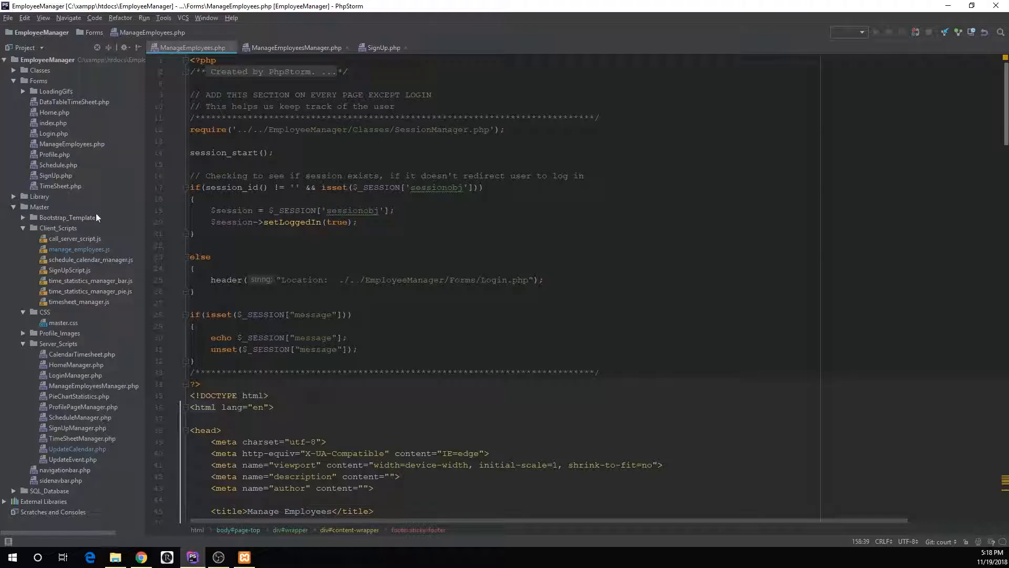
- Switch to Chrome and open localhost/phpmyadmin/index.php in a new browser tab
{"action": "left_click_drag", "start_coordinate": [411, 5], "coordinate": [1008, 184]}
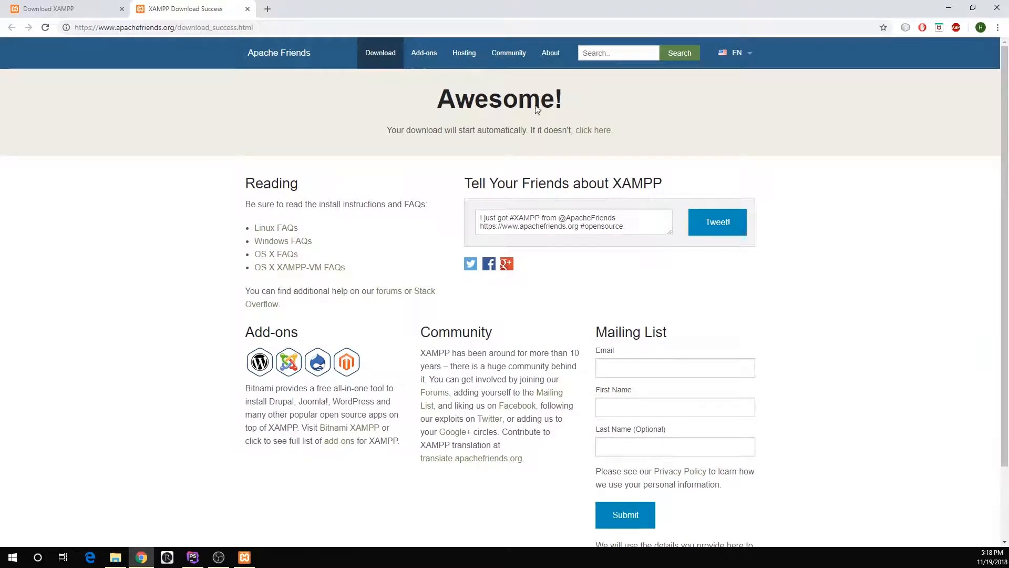
{"action": "left_click", "coordinate": [268, 9]}
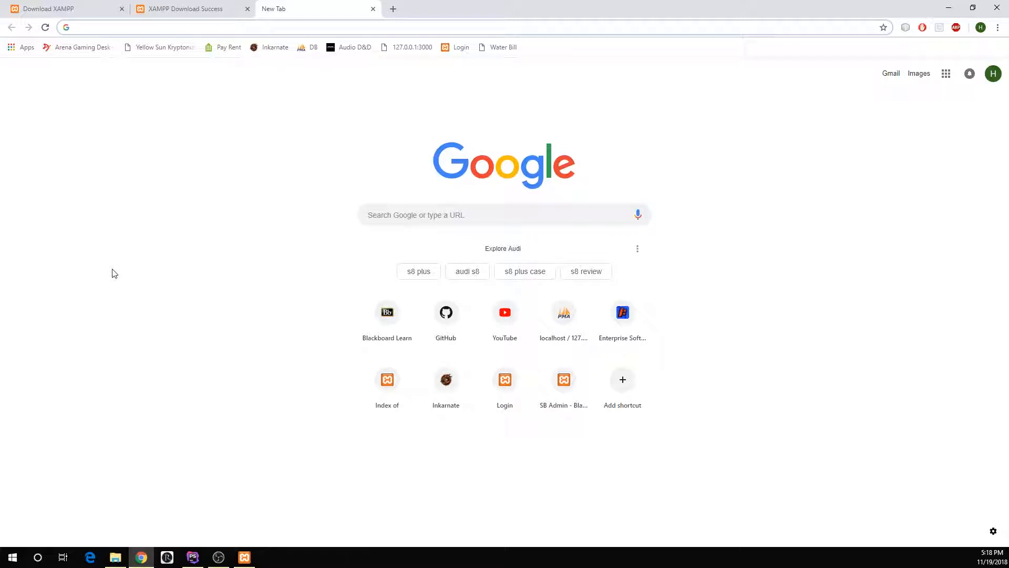
{"action": "type", "text": "localhost/"}
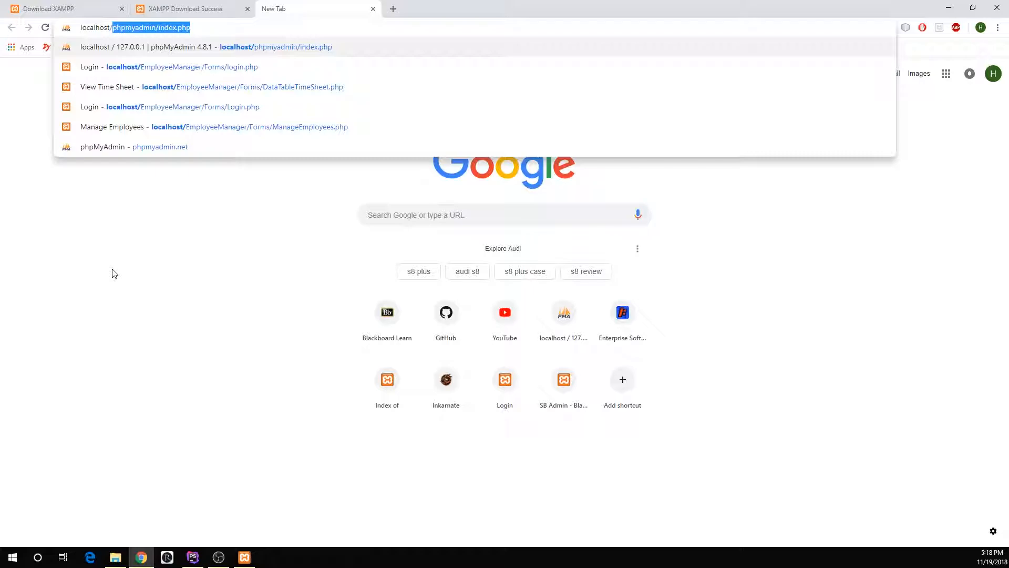
{"action": "key", "text": "Return"}
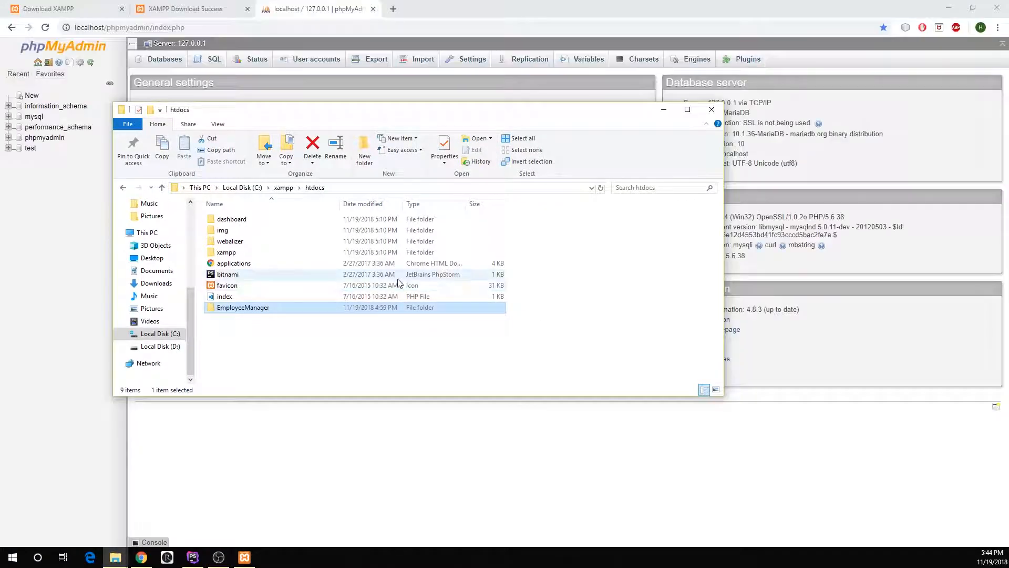
- Check the EmployeeManager project's SQL_Database folder in File Explorer for the database file, and close the window
{"action": "double_click", "coordinate": [258, 307]}
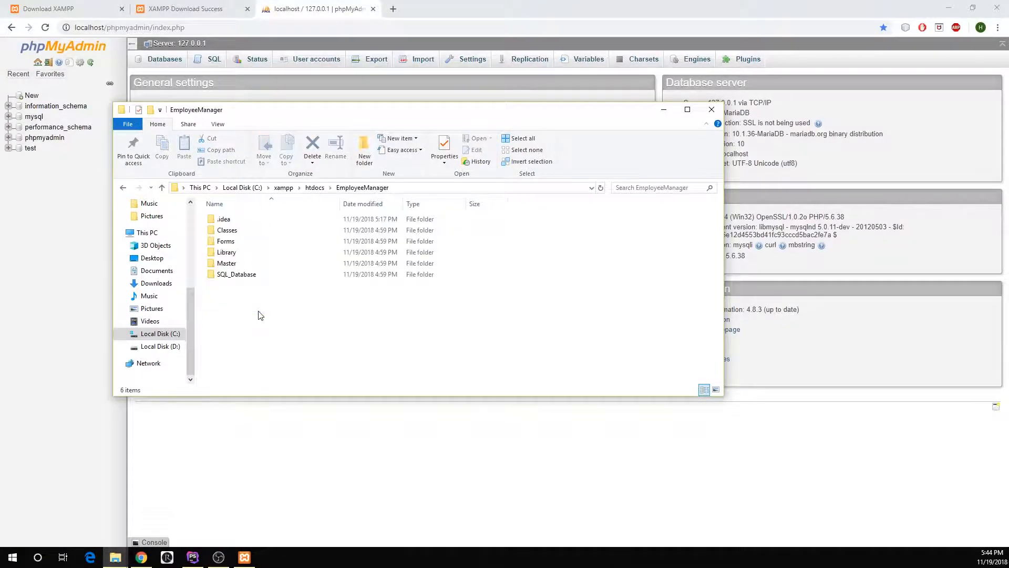
{"action": "left_click", "coordinate": [239, 276]}
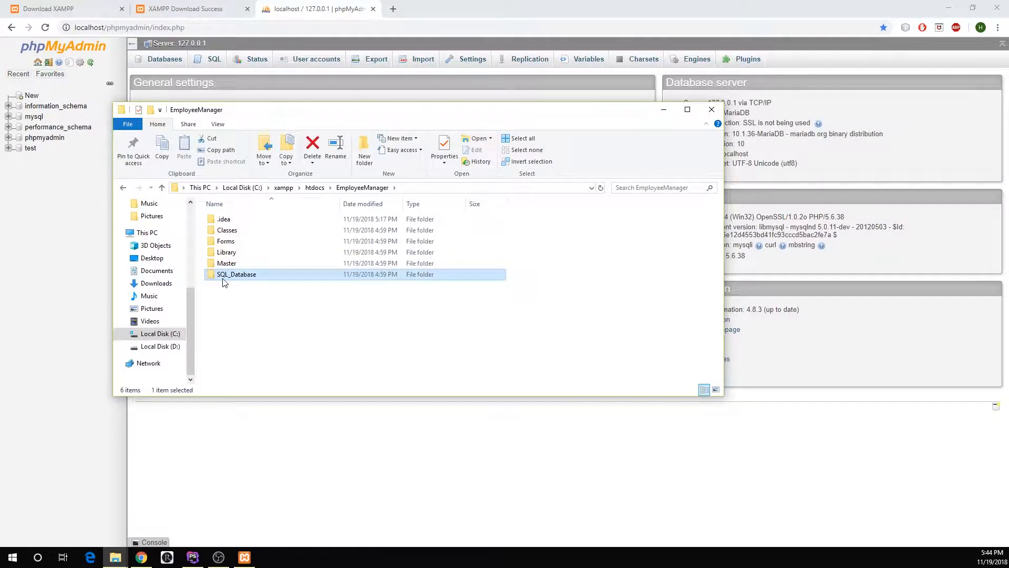
{"action": "double_click", "coordinate": [245, 275]}
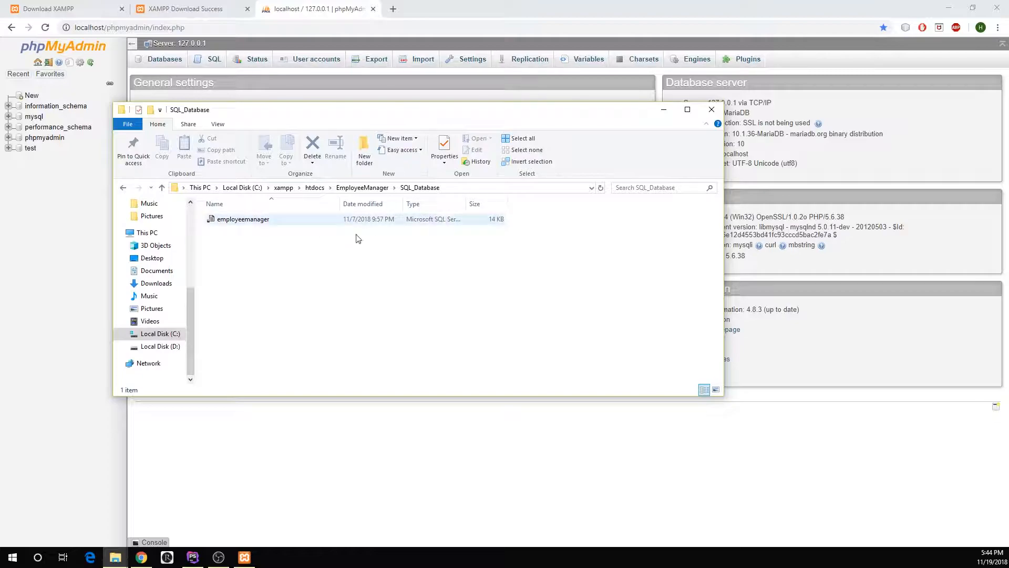
{"action": "left_click", "coordinate": [362, 188]}
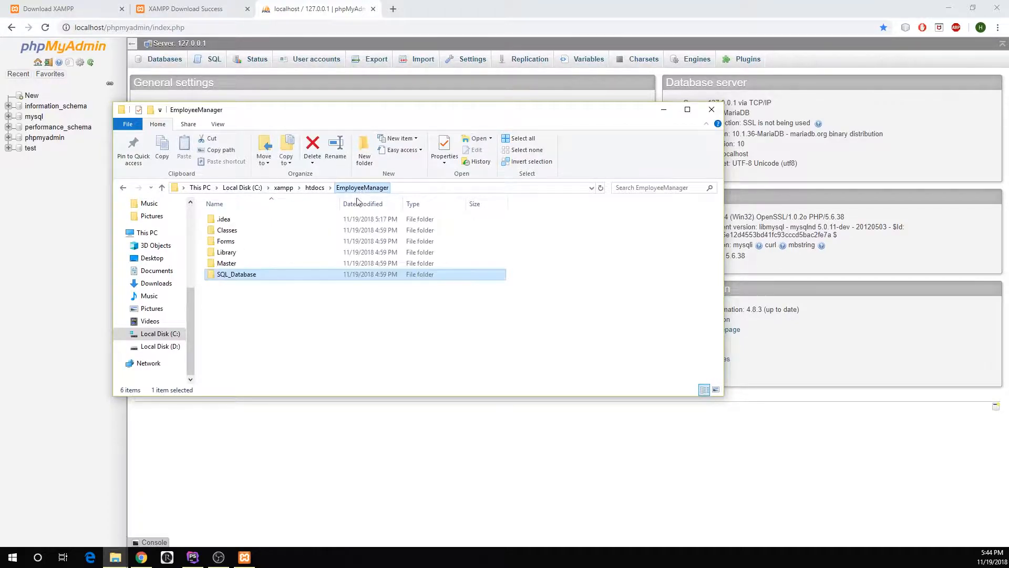
{"action": "left_click", "coordinate": [711, 109]}
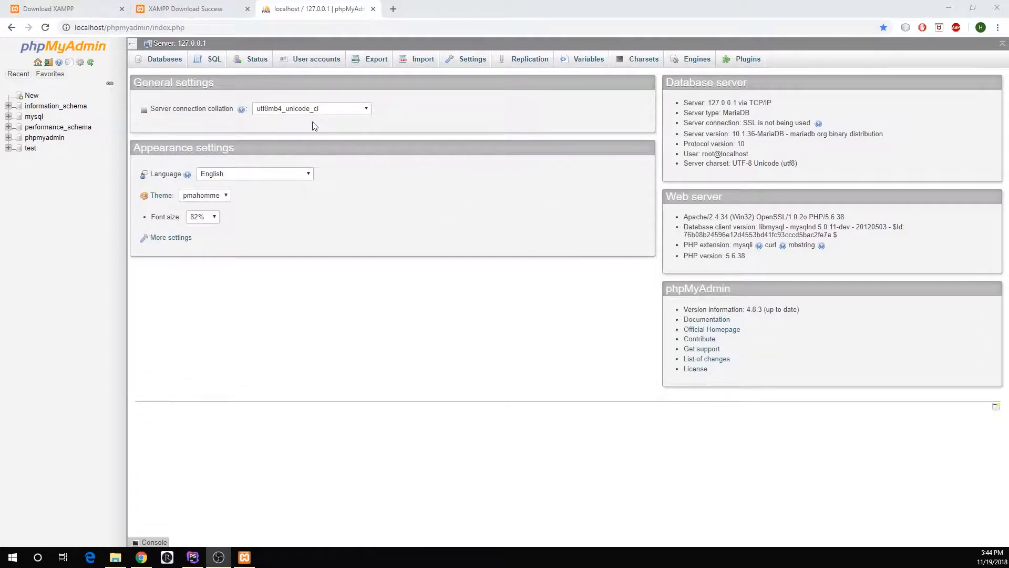
- Start a server-level import in phpMyAdmin and browse for its file in C:\xampp\htdocs\EmployeeManager\SQL_Database
{"action": "left_click", "coordinate": [417, 62]}
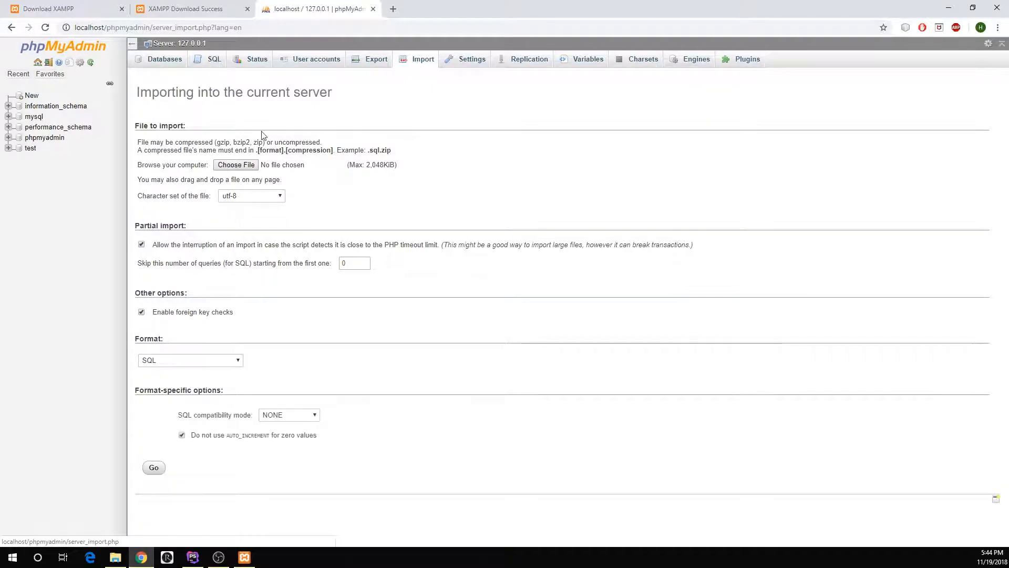
{"action": "left_click", "coordinate": [236, 164]}
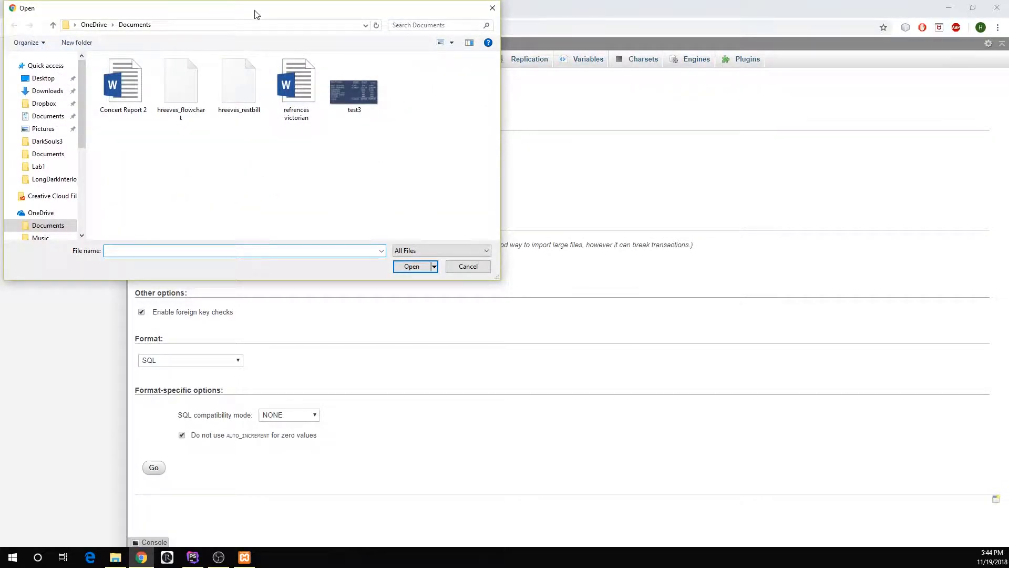
{"action": "left_click_drag", "start_coordinate": [255, 12], "coordinate": [482, 100]}
{"action": "scroll", "coordinate": [286, 269], "scroll_direction": "down", "scroll_amount": 5}
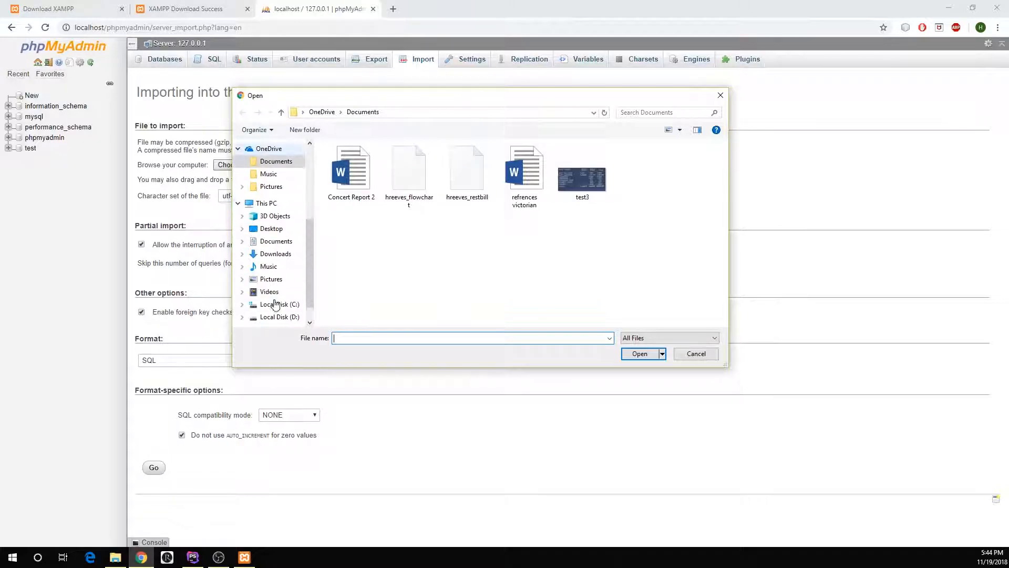
{"action": "left_click", "coordinate": [277, 275]}
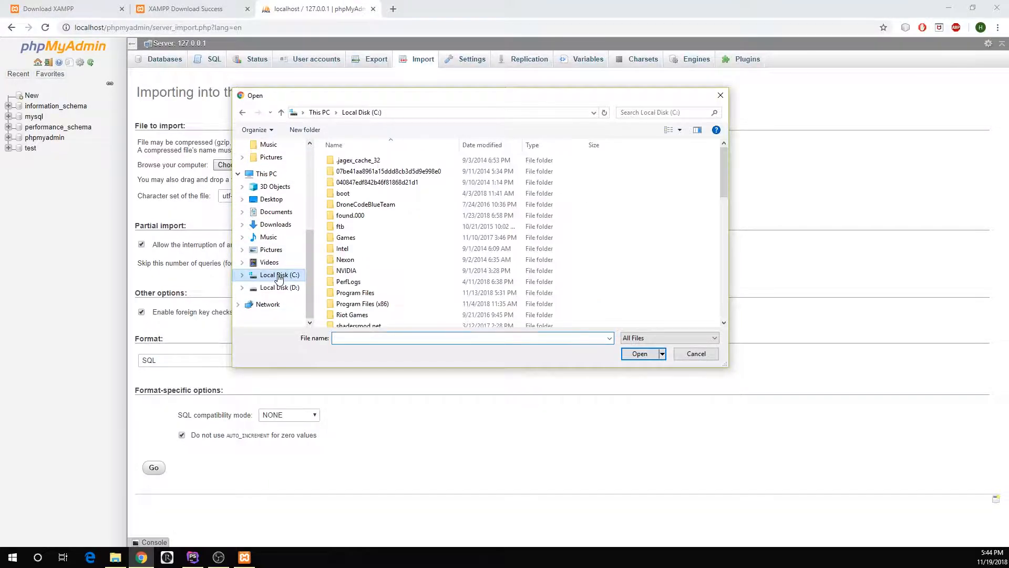
{"action": "scroll", "coordinate": [464, 272], "scroll_direction": "down", "scroll_amount": 4}
{"action": "double_click", "coordinate": [366, 237]}
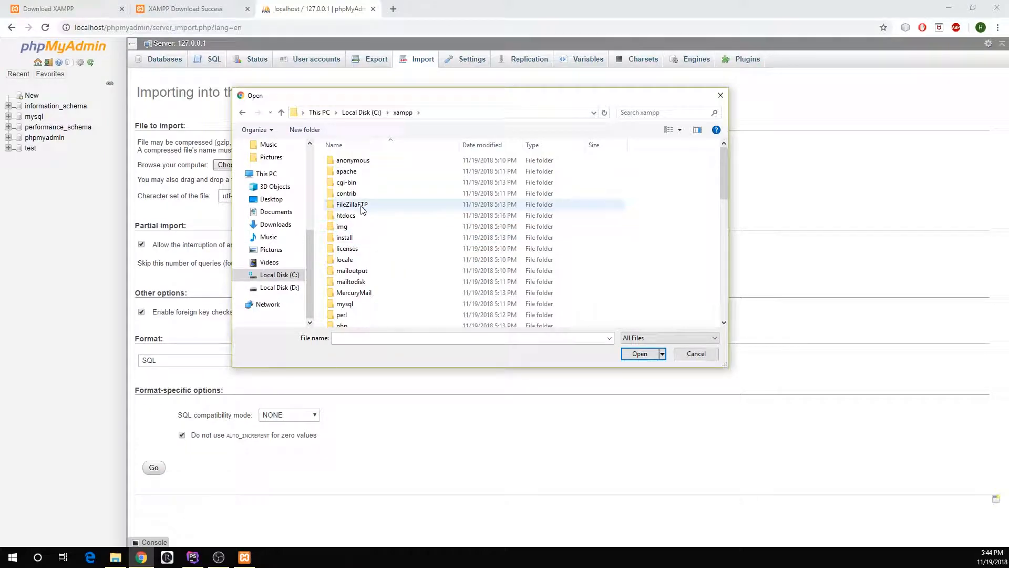
{"action": "double_click", "coordinate": [360, 216]}
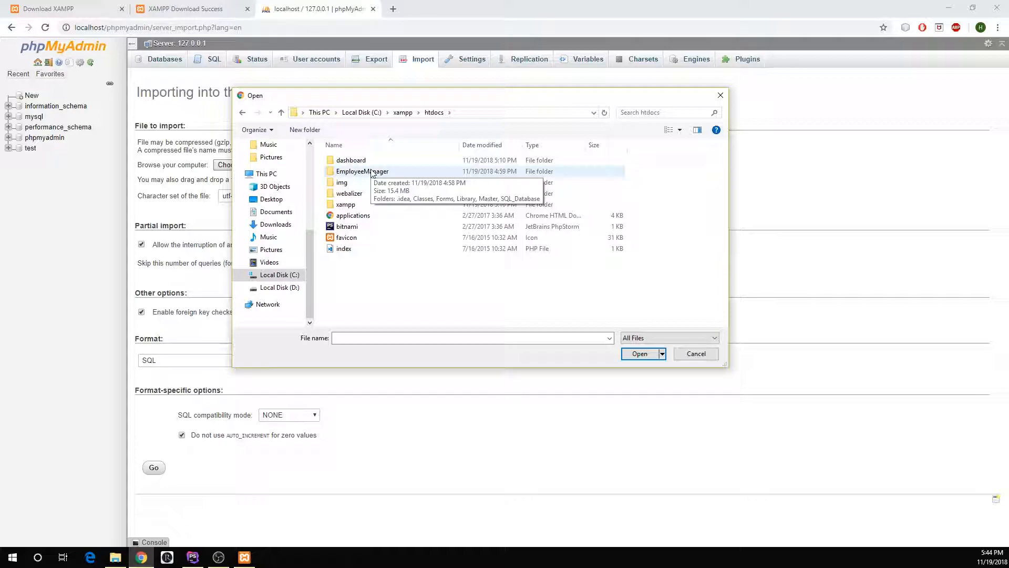
{"action": "double_click", "coordinate": [389, 174]}
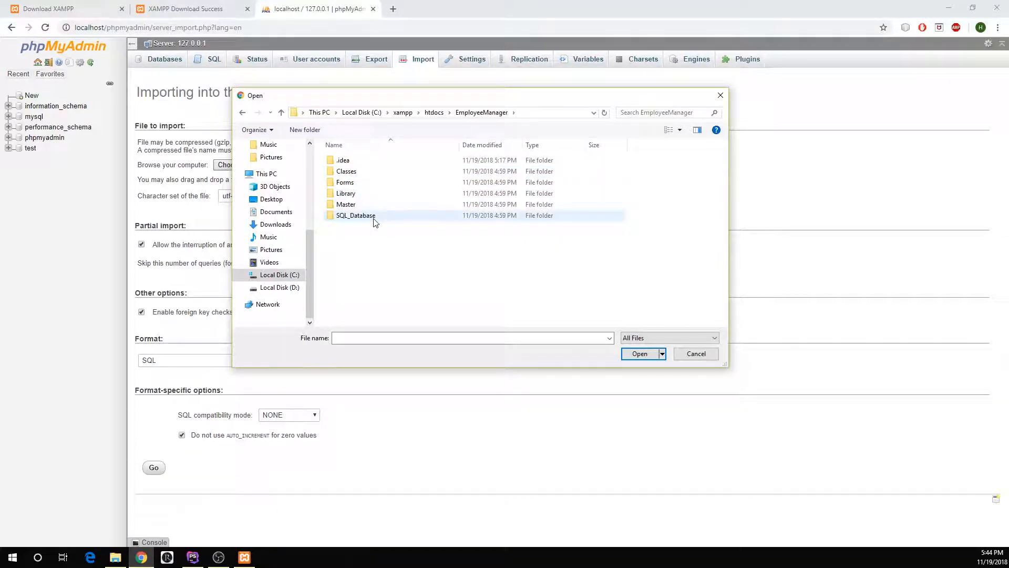
{"action": "double_click", "coordinate": [375, 217]}
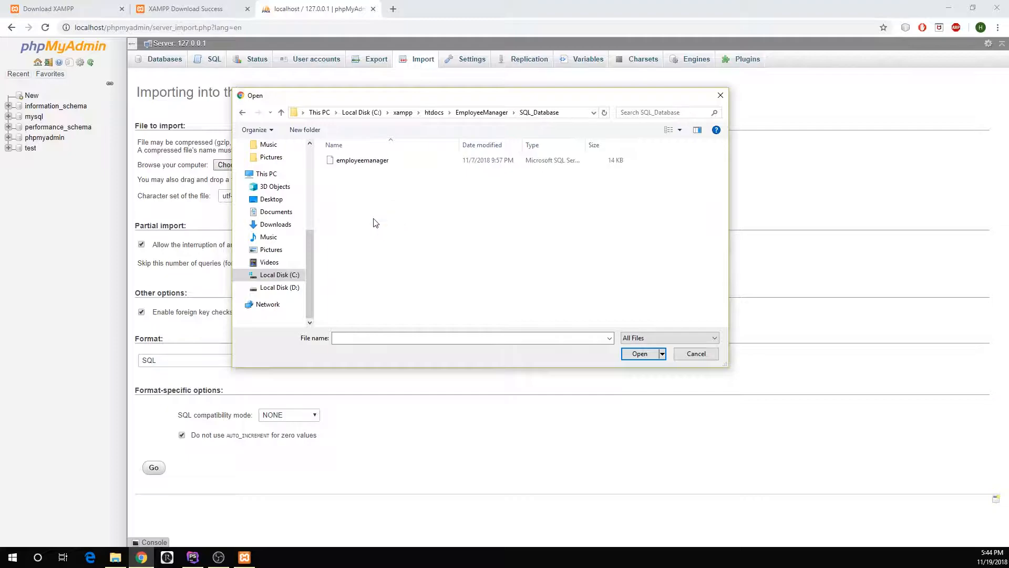
- Choose the employeemanager SQL file and run the import with the default SQL format options
{"action": "left_click", "coordinate": [400, 163]}
{"action": "left_click", "coordinate": [647, 354]}
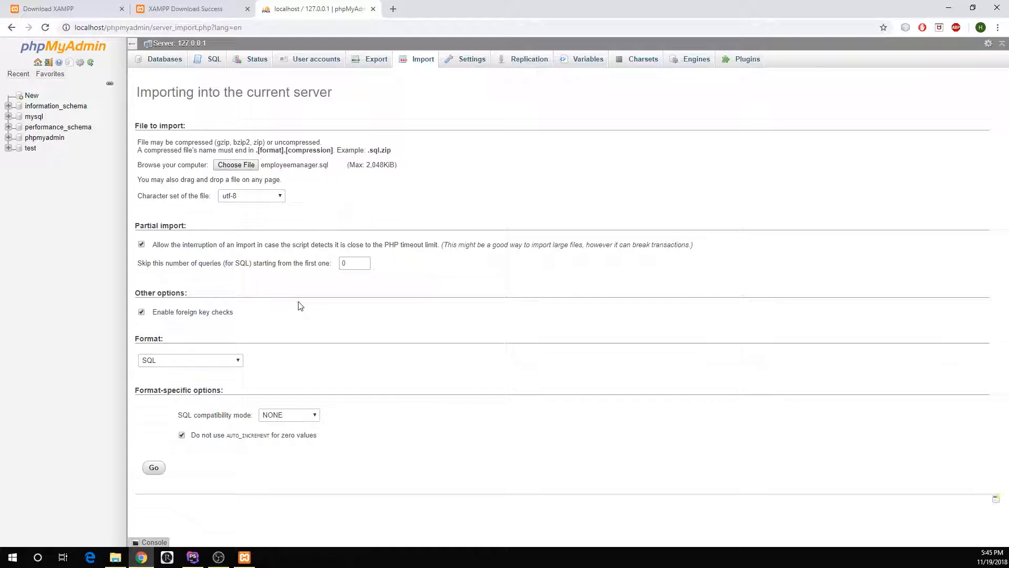
{"action": "left_click", "coordinate": [164, 472]}
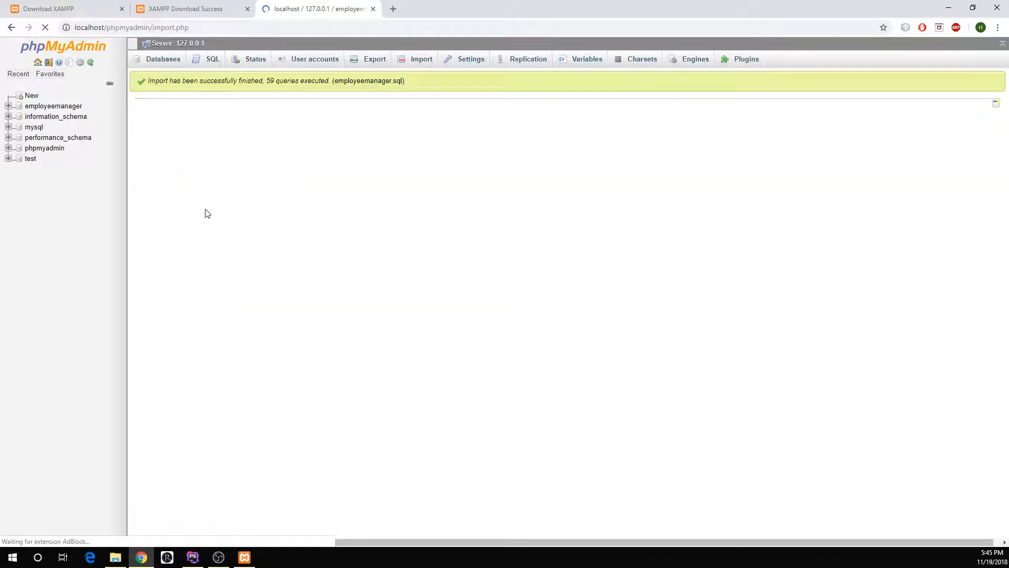
- Open the imported employeemanager database and examine the records in its employee table
{"action": "left_click", "coordinate": [56, 106]}
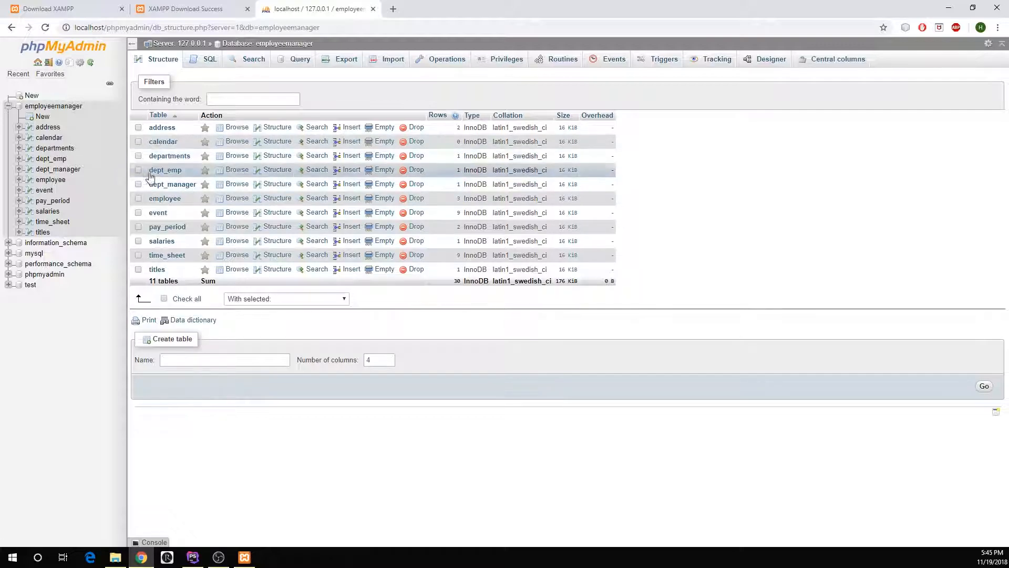
{"action": "left_click", "coordinate": [52, 181]}
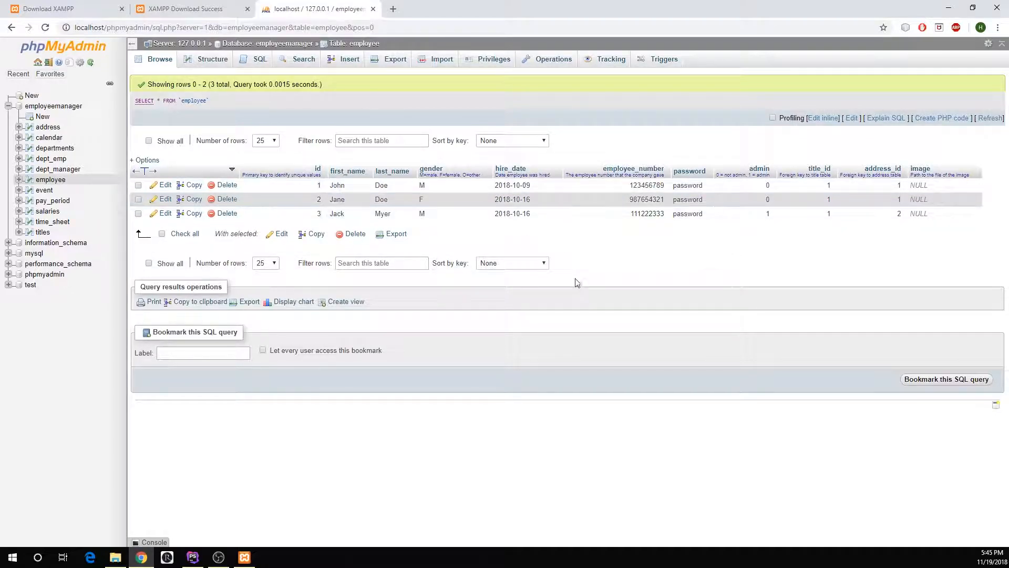
- Open localhost/EmployeeManager/Forms/login.php in a new browser tab
{"action": "left_click", "coordinate": [393, 8]}
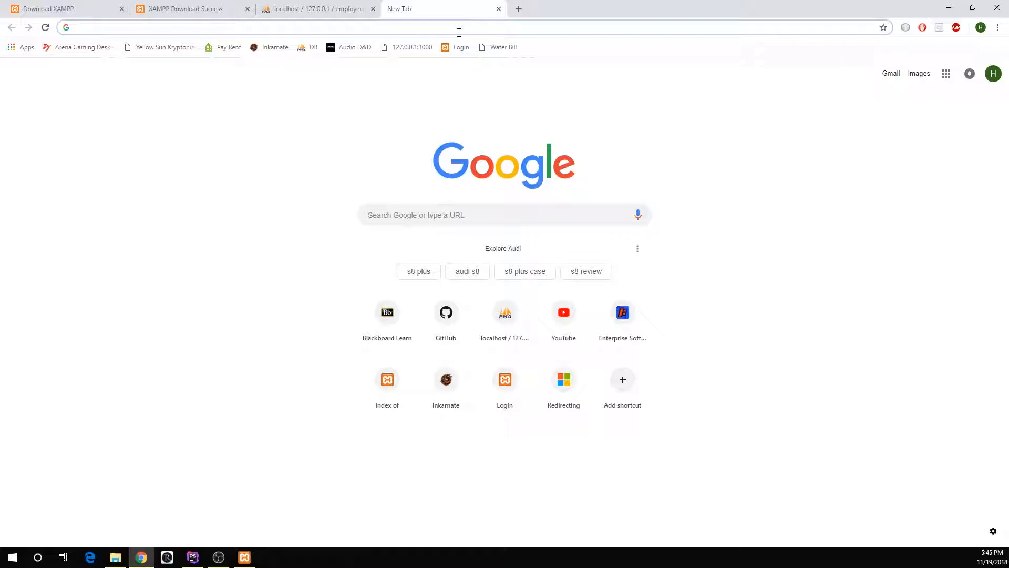
{"action": "type", "text": "loc"}
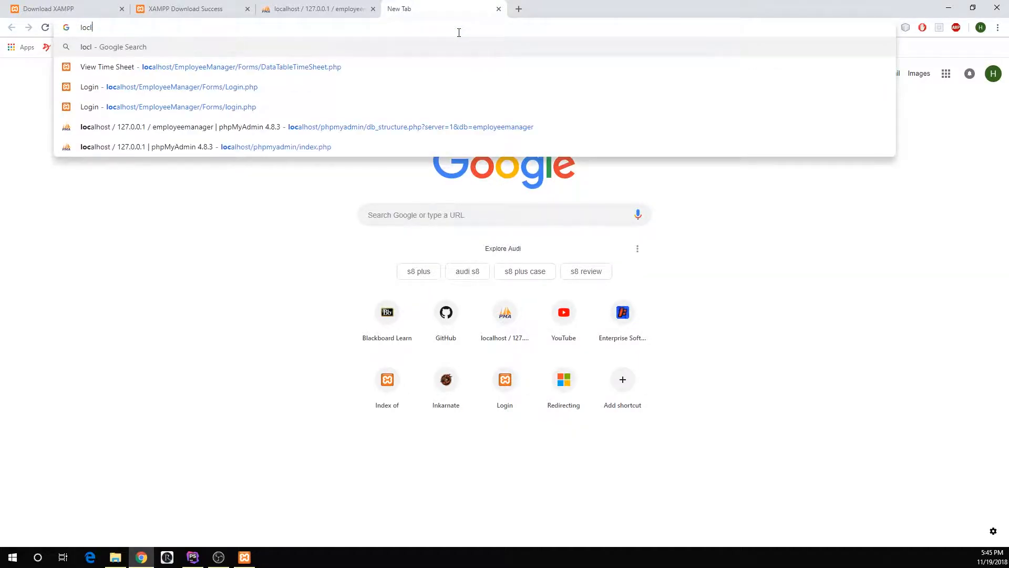
{"action": "type", "text": "alhost/"}
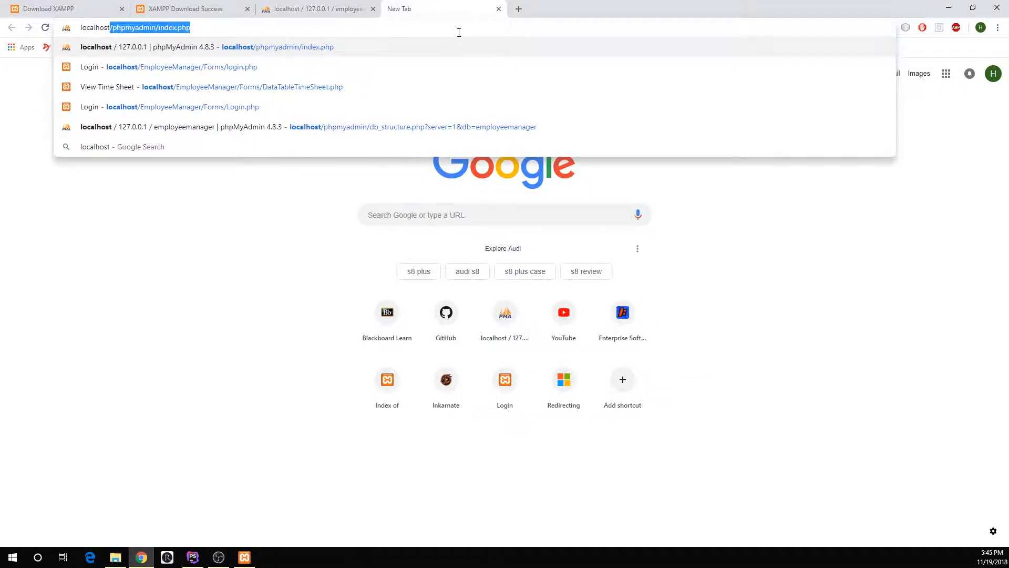
{"action": "type", "text": "Empl"}
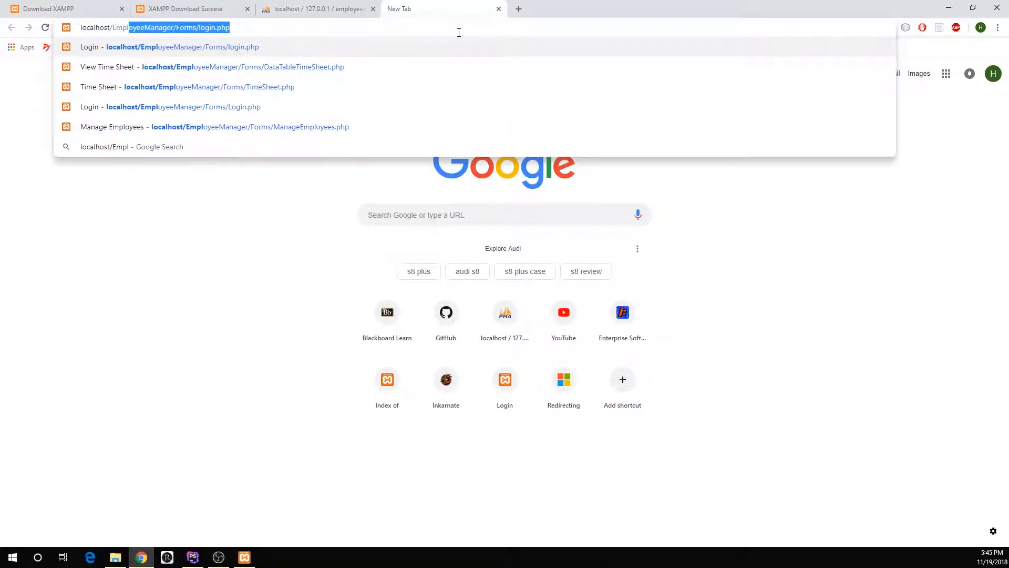
{"action": "type", "text": "oyeeManager/"}
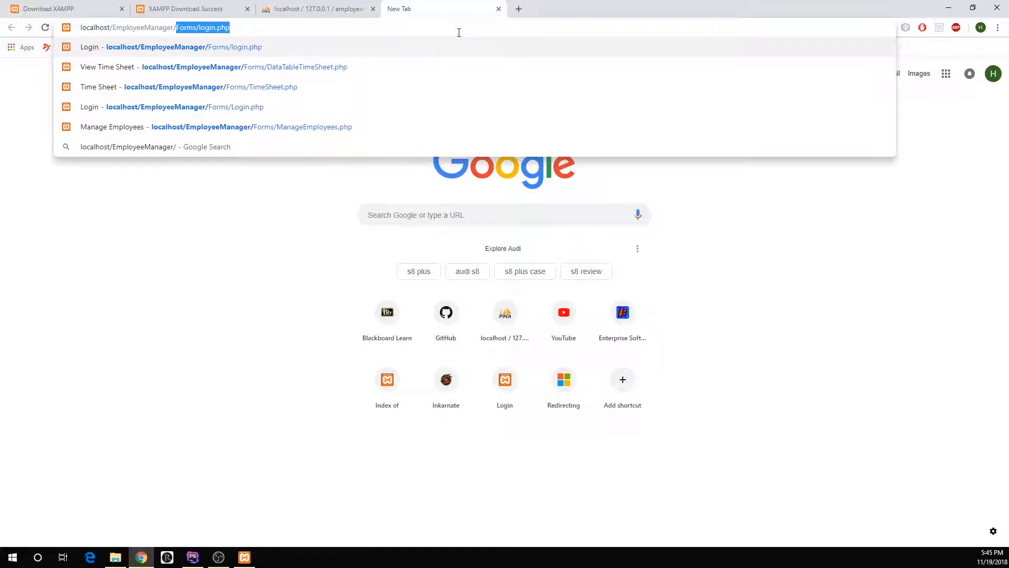
{"action": "type", "text": "Forms/"}
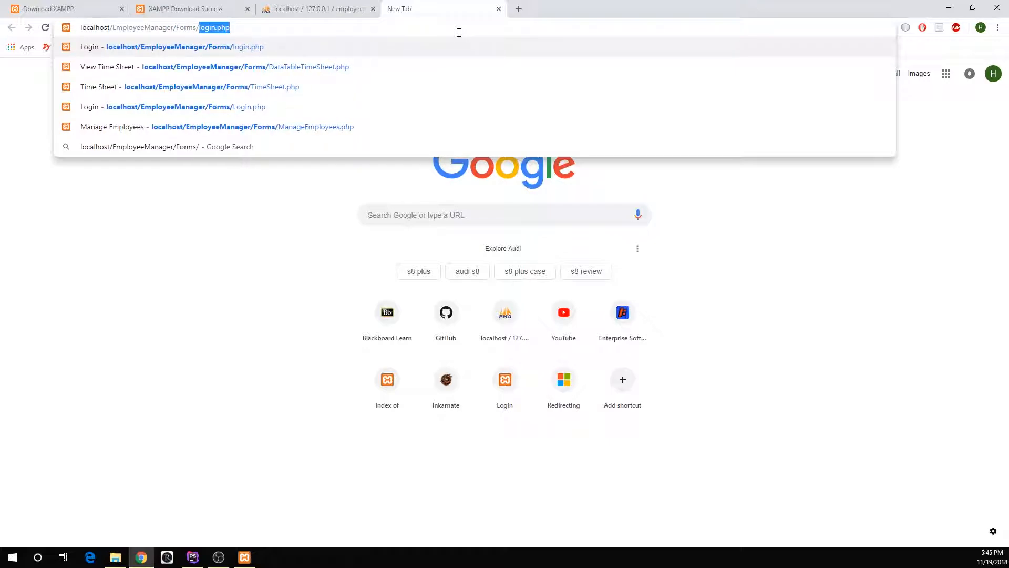
{"action": "key", "text": "Return"}
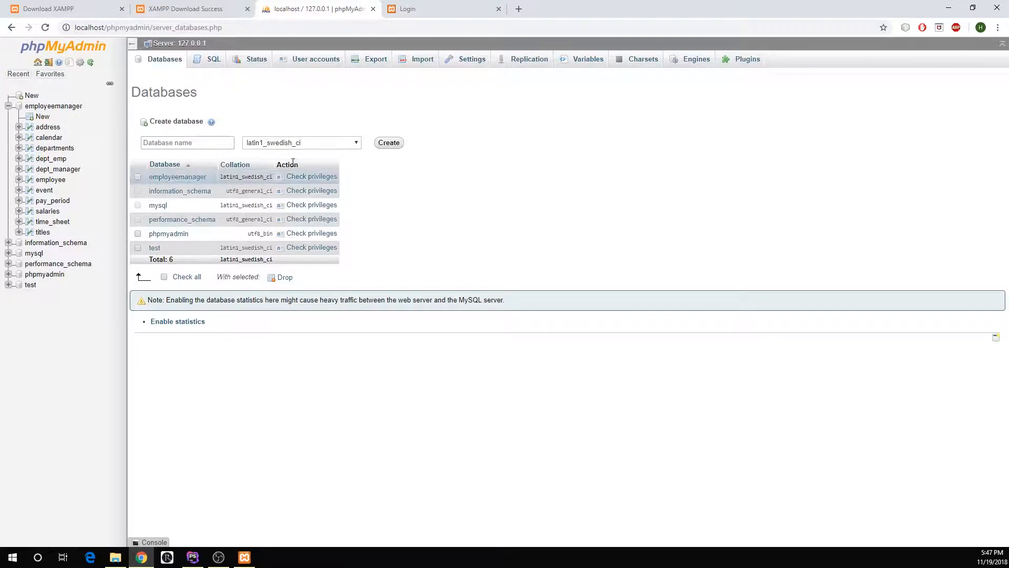
- Open the password change form for the root user account on host localhost in phpMyAdmin
{"action": "left_click", "coordinate": [298, 64]}
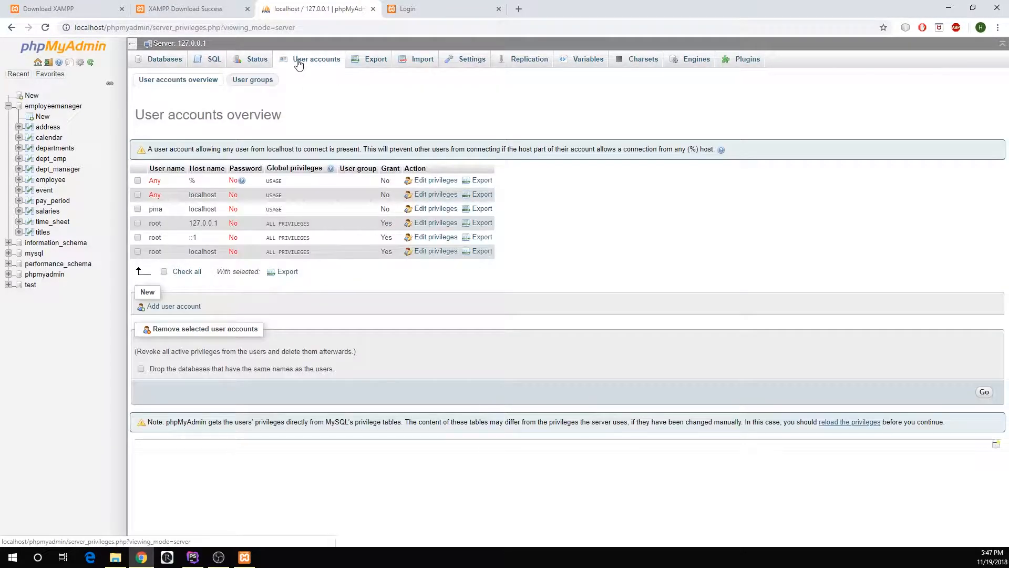
{"action": "left_click", "coordinate": [138, 251]}
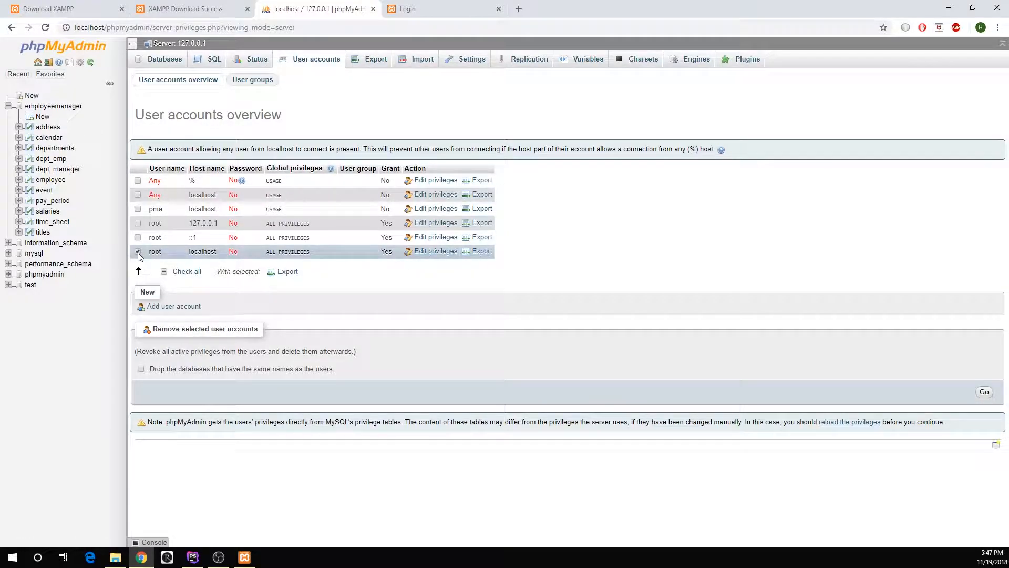
{"action": "left_click", "coordinate": [138, 251]}
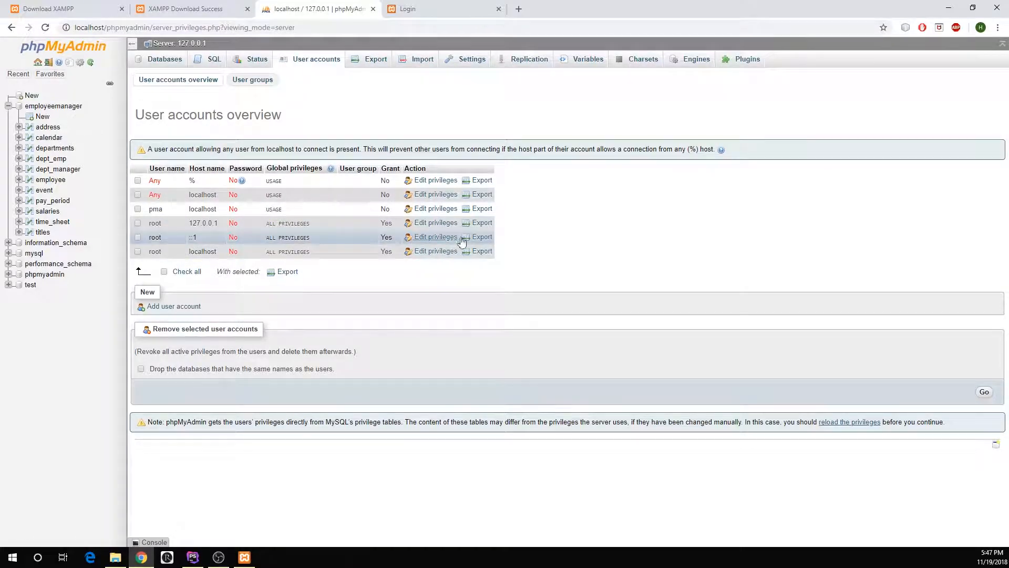
{"action": "left_click", "coordinate": [436, 251]}
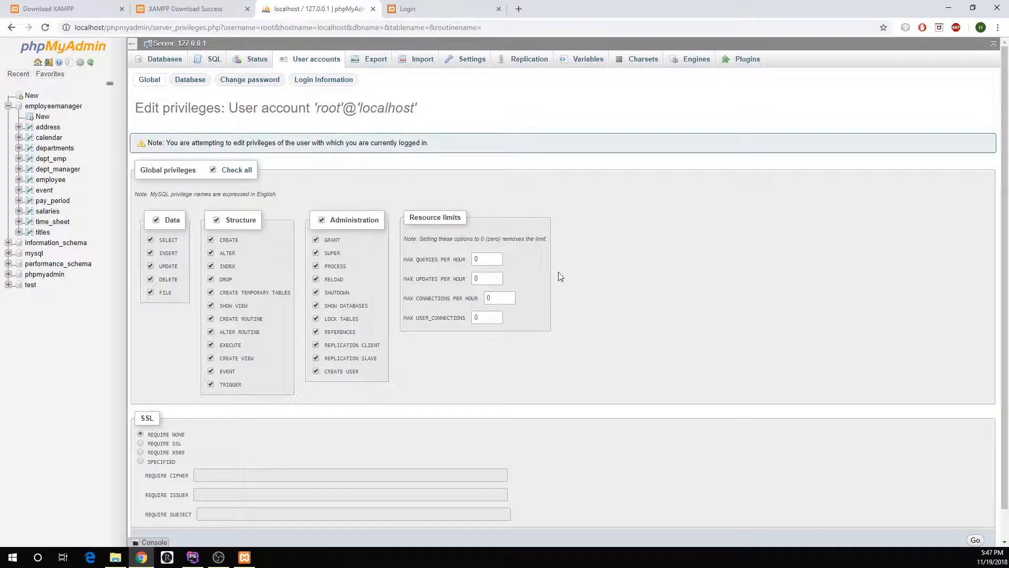
{"action": "left_click", "coordinate": [245, 85]}
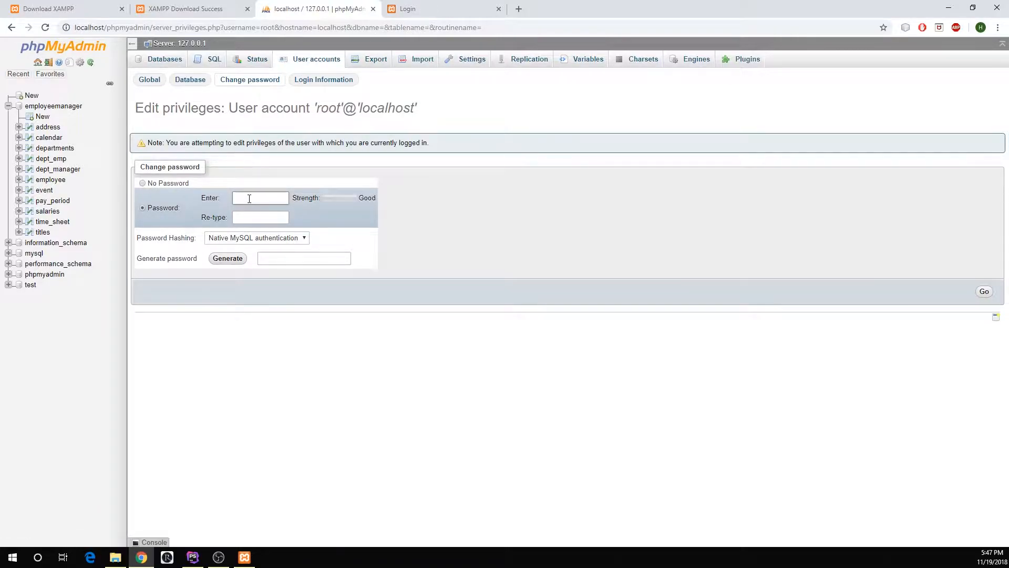
- Paste the new password into both password fields for the root account and apply the change
{"action": "left_click", "coordinate": [272, 203]}
{"action": "key", "text": "ctrl+v"}
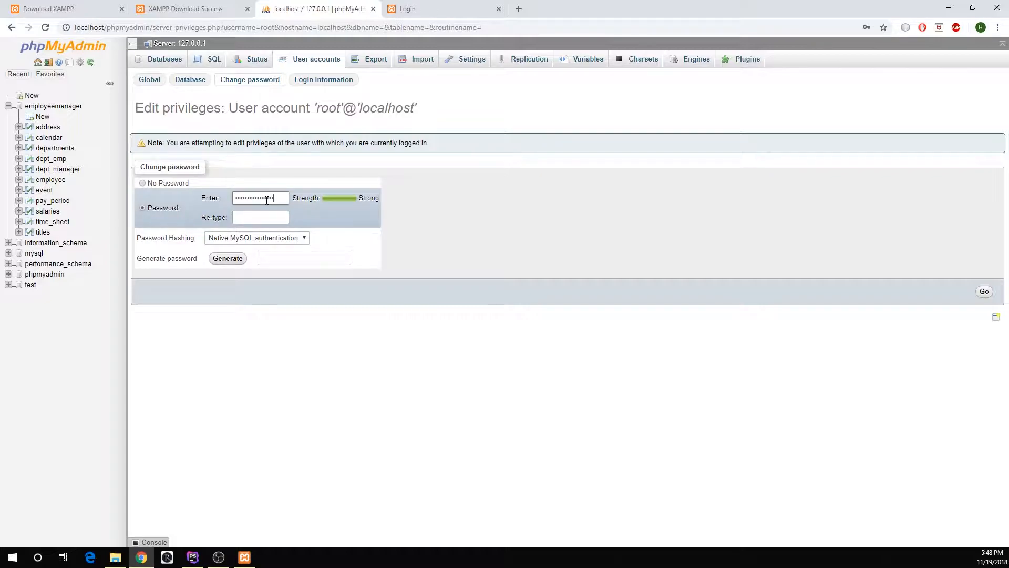
{"action": "left_click", "coordinate": [261, 218]}
{"action": "key", "text": "ctrl+v"}
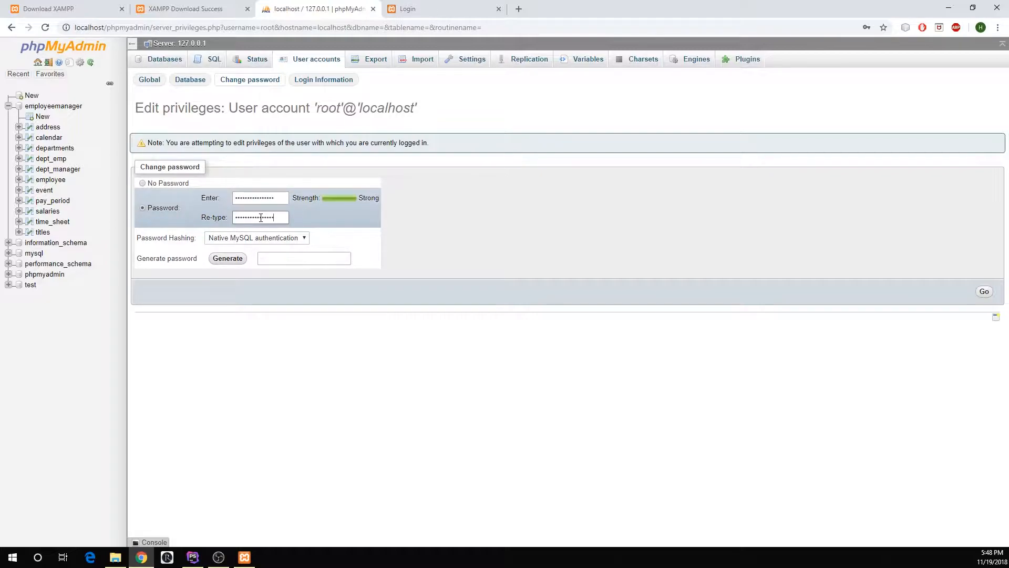
{"action": "left_click", "coordinate": [986, 292]}
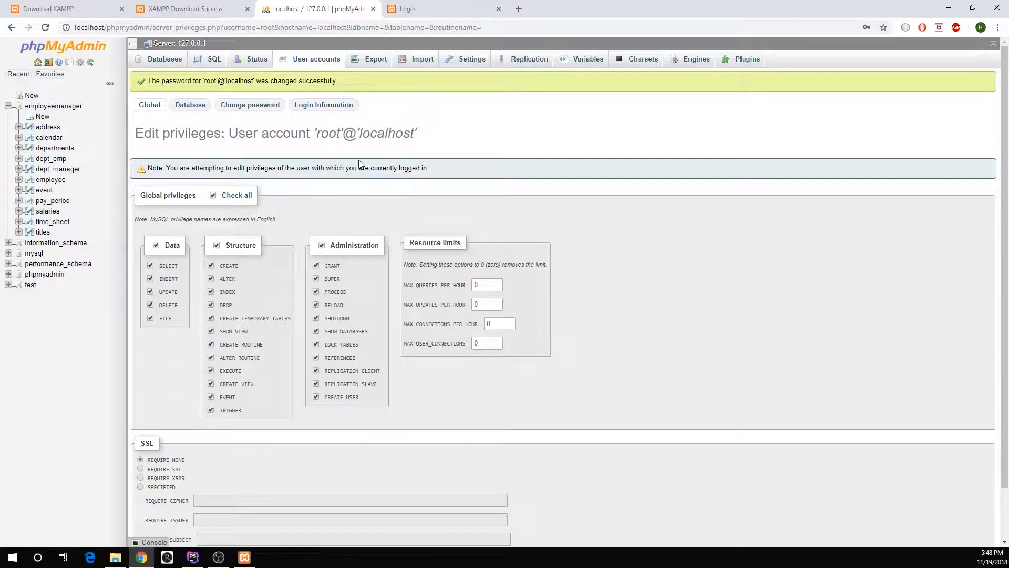
- Close the phpMyAdmin and Login pages, and reopen localhost/phpmyadmin/index.php in a fresh tab
{"action": "left_click", "coordinate": [373, 9]}
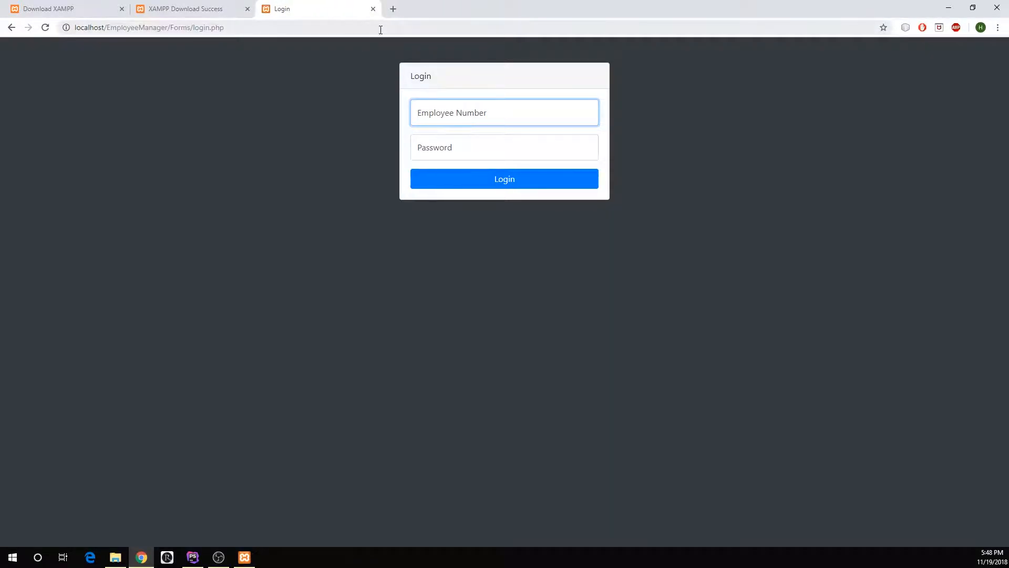
{"action": "left_click", "coordinate": [373, 9]}
{"action": "left_click", "coordinate": [267, 9]}
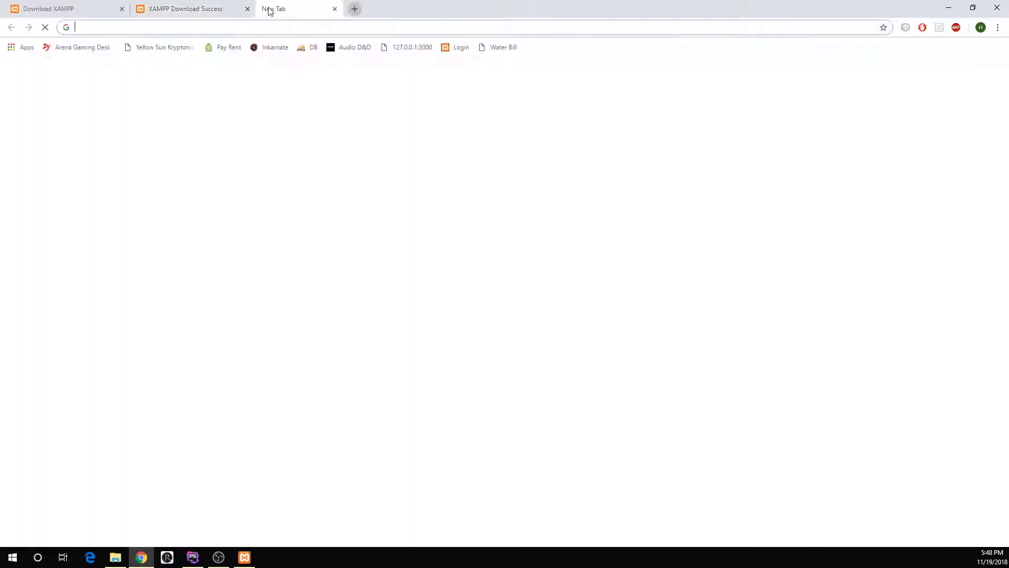
{"action": "type", "text": "localhost/"}
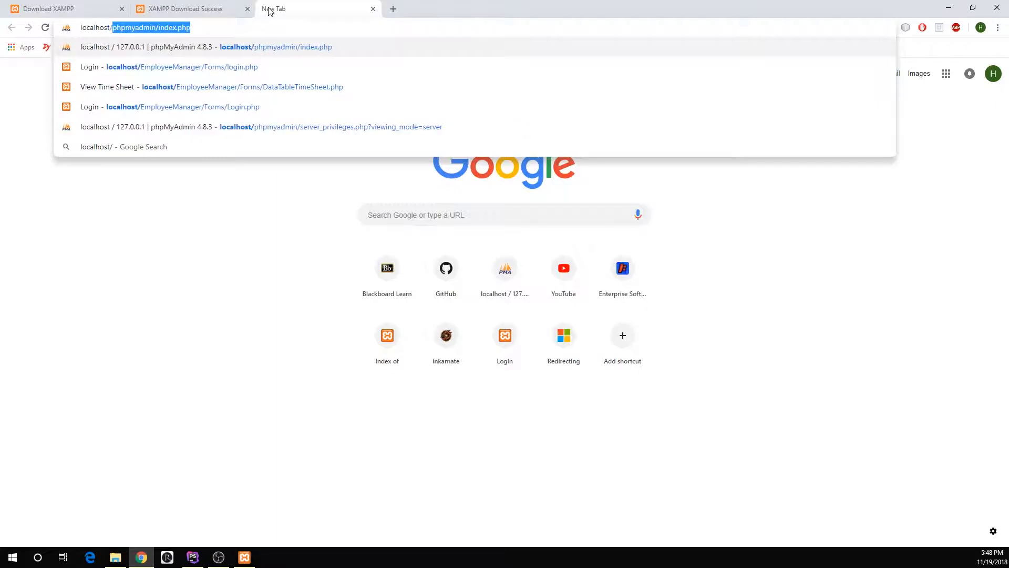
{"action": "key", "text": "Return"}
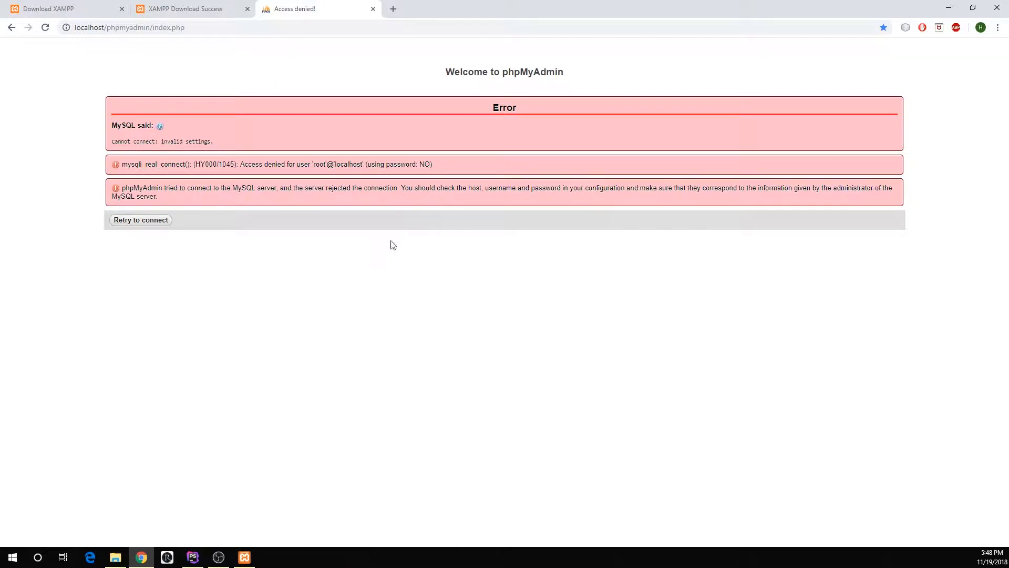
- Switch to the XAMPP Control Panel and open phpMyAdmin's config.inc.php from Apache's configuration files
{"action": "left_click", "coordinate": [244, 557]}
{"action": "left_click_drag", "start_coordinate": [782, 147], "coordinate": [431, 231]}
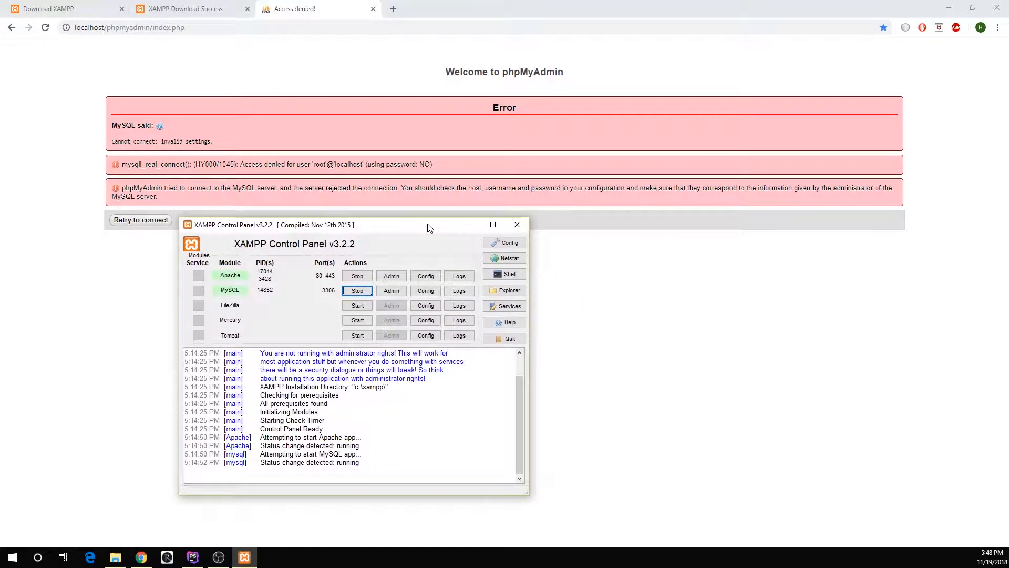
{"action": "left_click", "coordinate": [424, 277]}
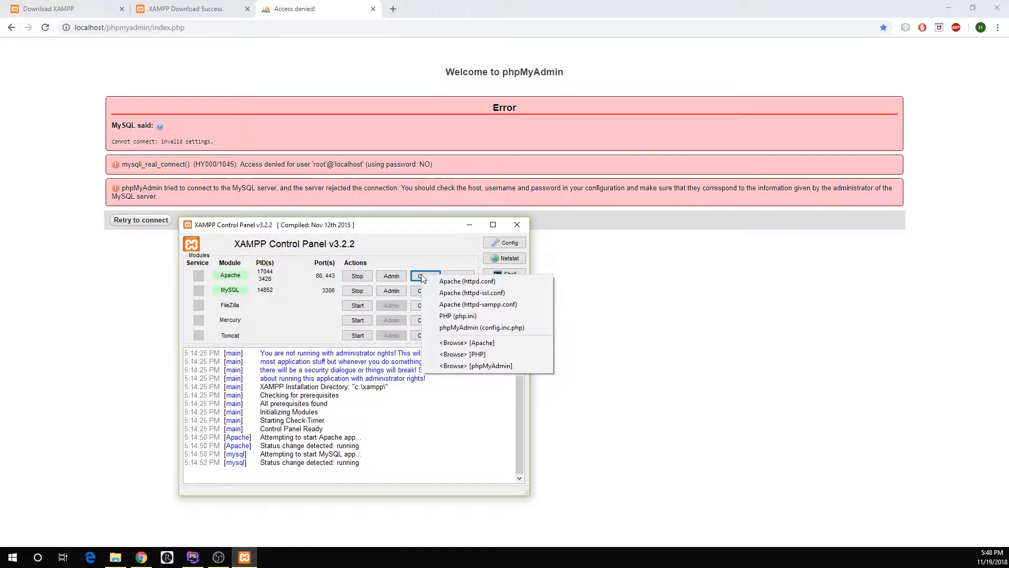
{"action": "left_click", "coordinate": [503, 331]}
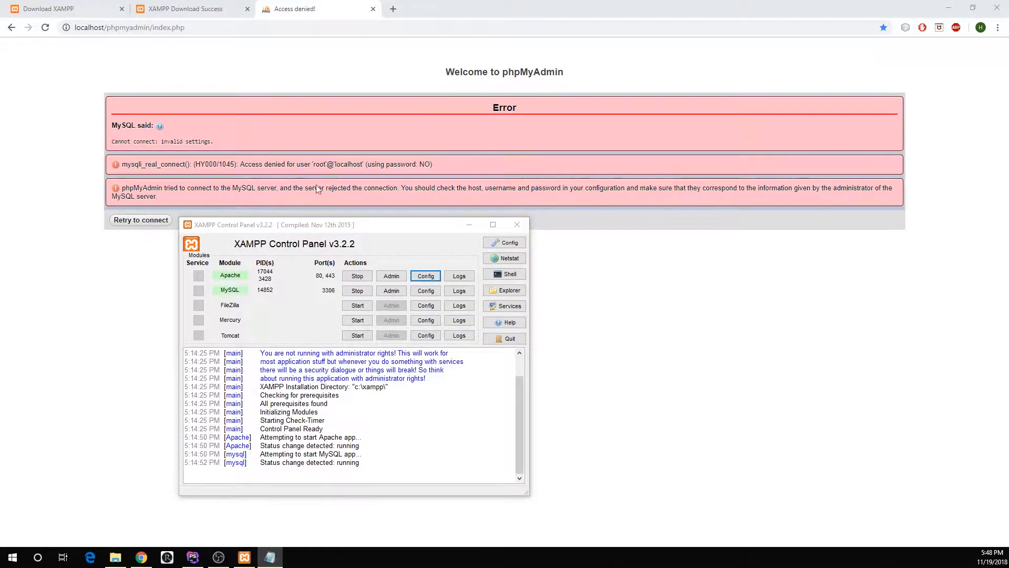
{"action": "left_click_drag", "start_coordinate": [1008, 73], "coordinate": [349, 109]}
{"action": "mouse_move", "coordinate": [944, 140]}
{"action": "left_mouse_down"}
{"action": "mouse_move", "coordinate": [489, 143]}
{"action": "mouse_move", "coordinate": [941, 152]}
{"action": "left_mouse_up"}
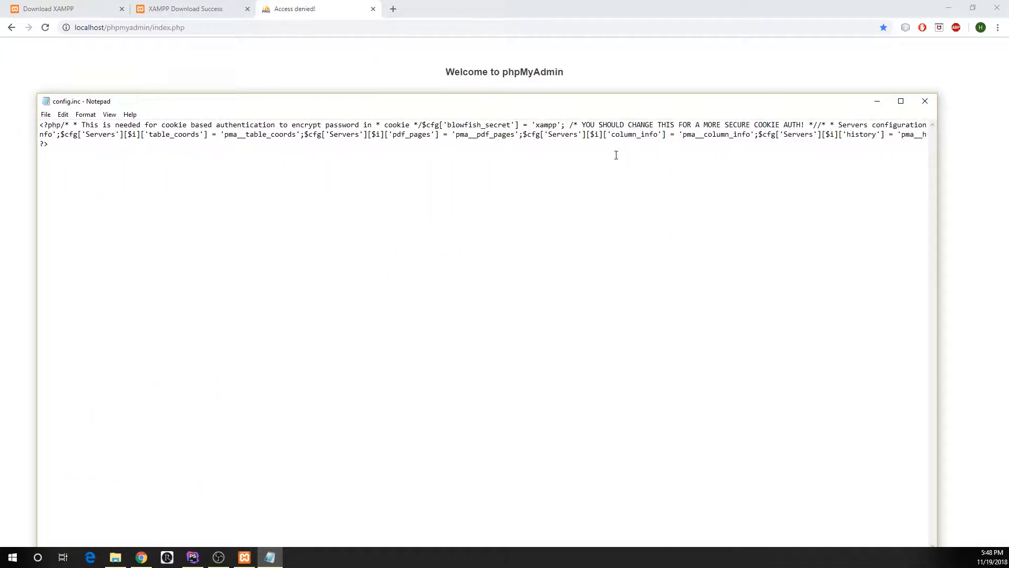
{"action": "left_click_drag", "start_coordinate": [606, 108], "coordinate": [654, 151]}
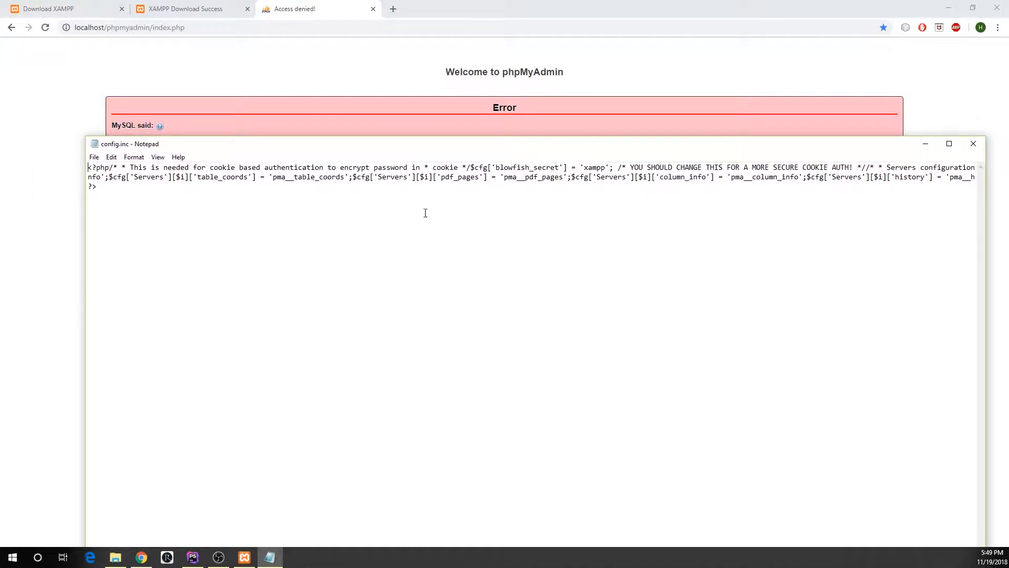
{"action": "left_click_drag", "start_coordinate": [433, 150], "coordinate": [417, 31]}
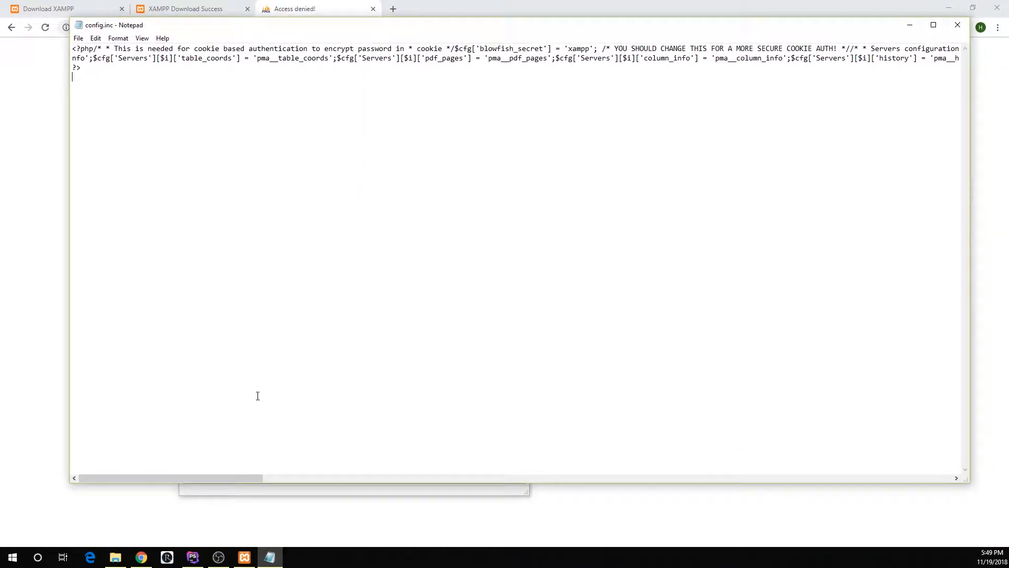
- Search config.inc.php upward for "password" until the Servers password setting is reached
{"action": "left_click_drag", "start_coordinate": [222, 478], "coordinate": [433, 472]}
{"action": "left_click_drag", "start_coordinate": [692, 24], "coordinate": [672, 94]}
{"action": "double_click", "coordinate": [665, 165]}
{"action": "left_click", "coordinate": [660, 187]}
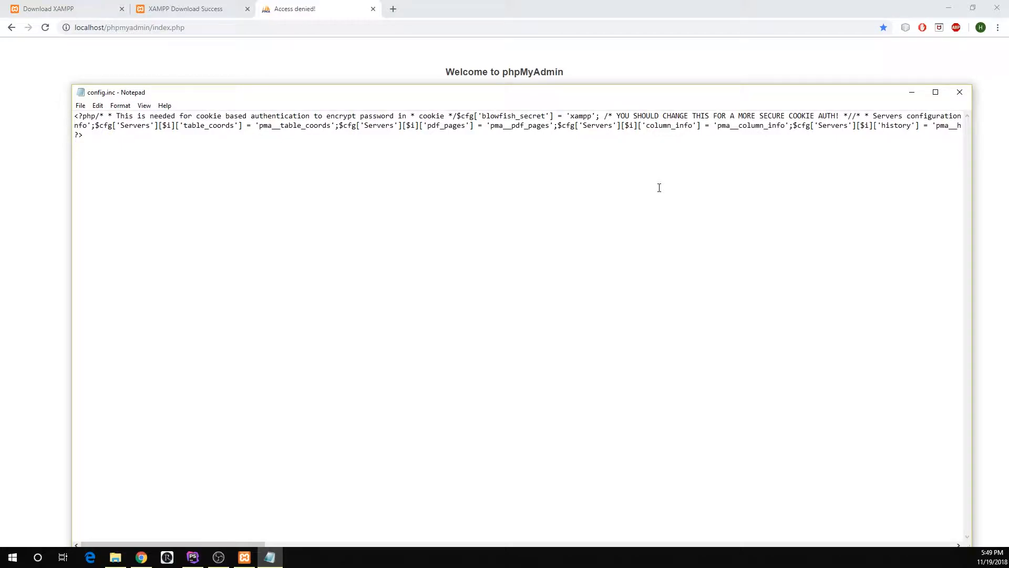
{"action": "key", "text": "ctrl+f"}
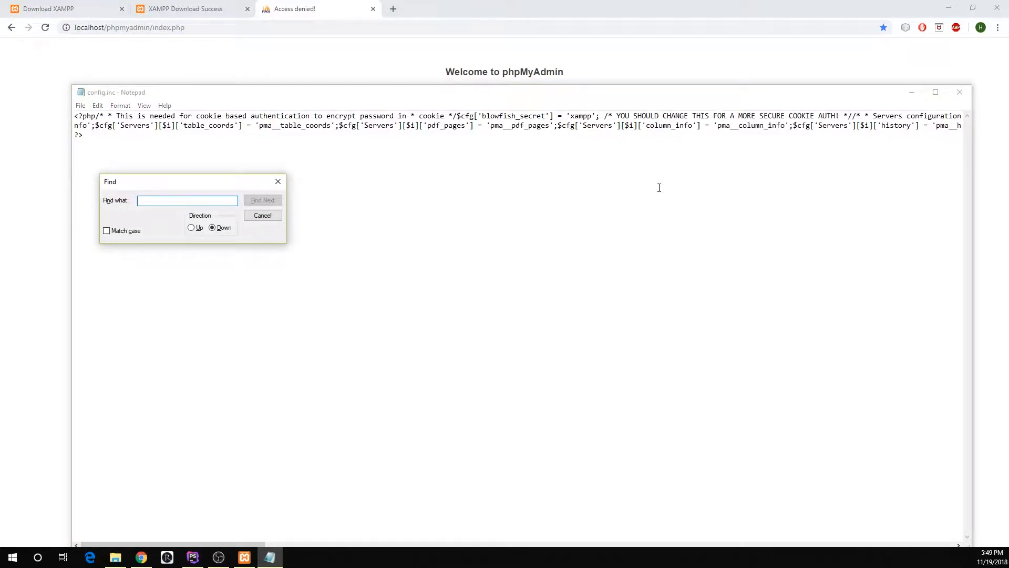
{"action": "type", "text": "password"}
{"action": "key", "text": "Return"}
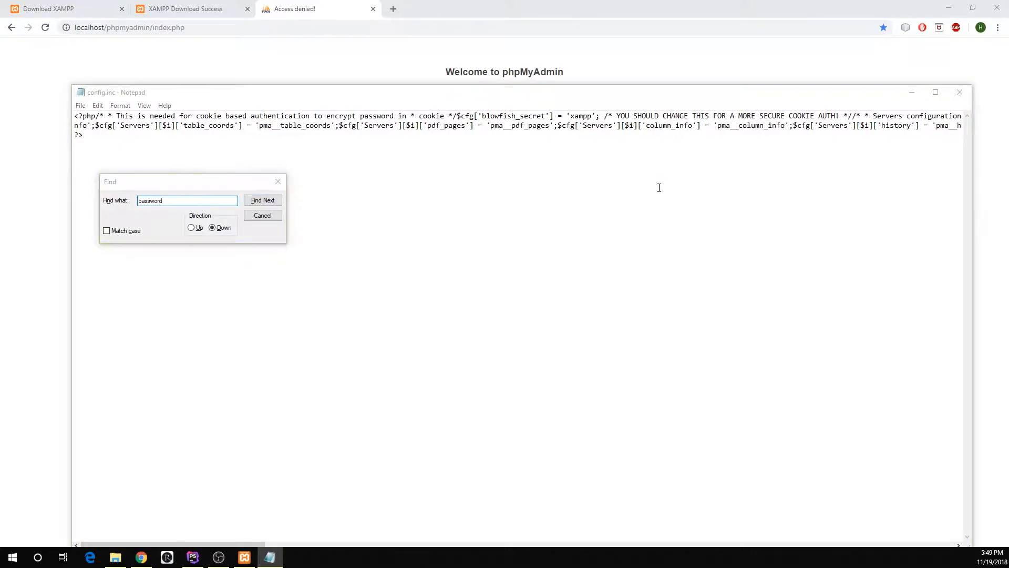
{"action": "left_click", "coordinate": [538, 316]}
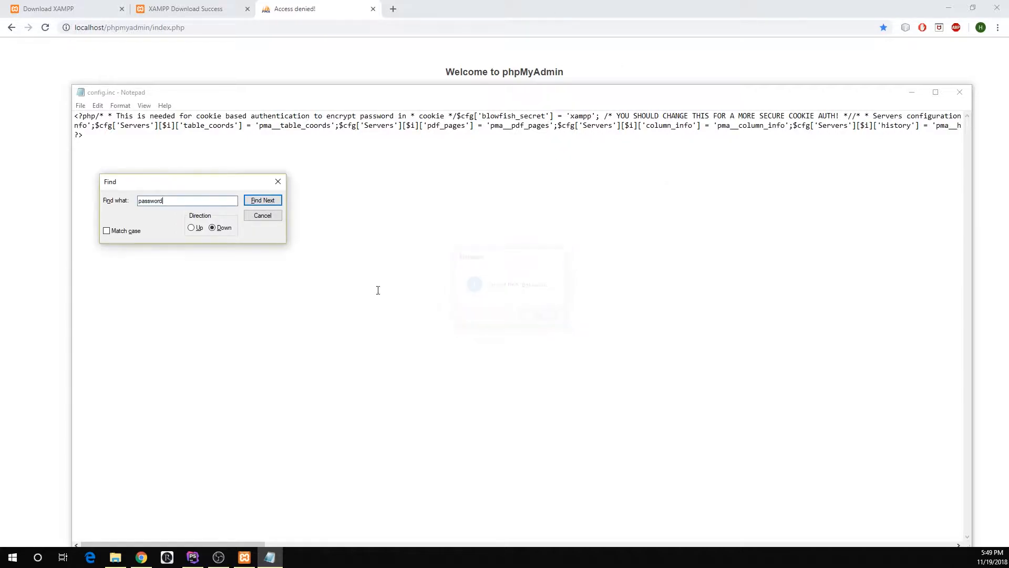
{"action": "left_click", "coordinate": [192, 228]}
{"action": "left_click", "coordinate": [263, 200]}
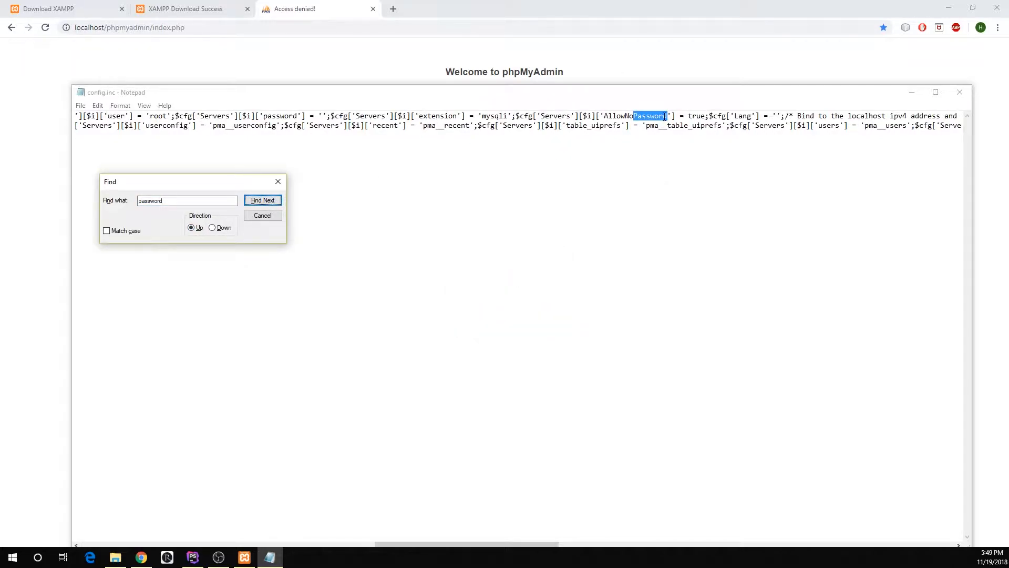
{"action": "left_click", "coordinate": [270, 201]}
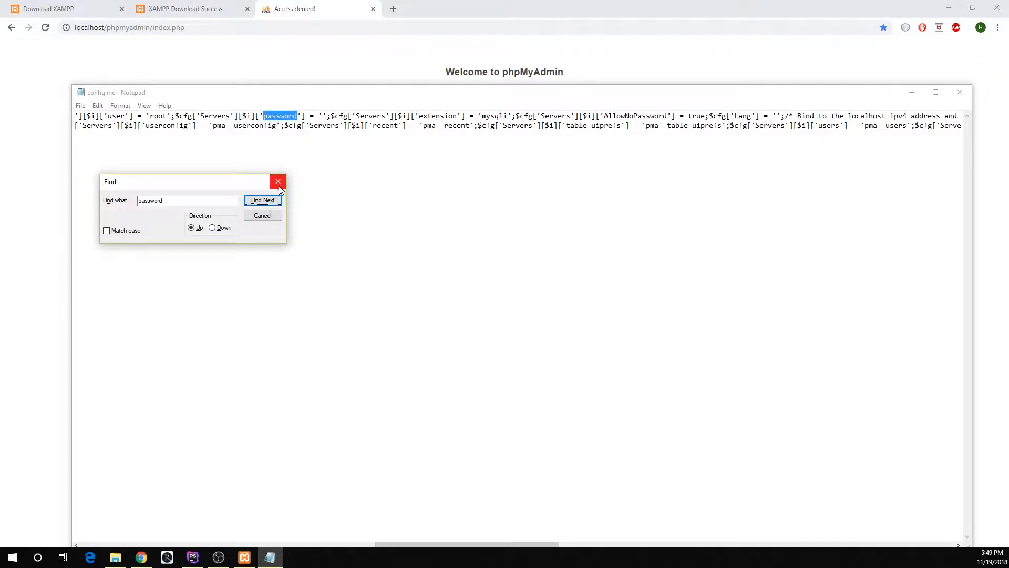
- Paste the root account's password between the quotes of the Servers password setting, save and close config.inc.php, and reload phpMyAdmin
{"action": "left_click", "coordinate": [278, 181]}
{"action": "left_click", "coordinate": [322, 117]}
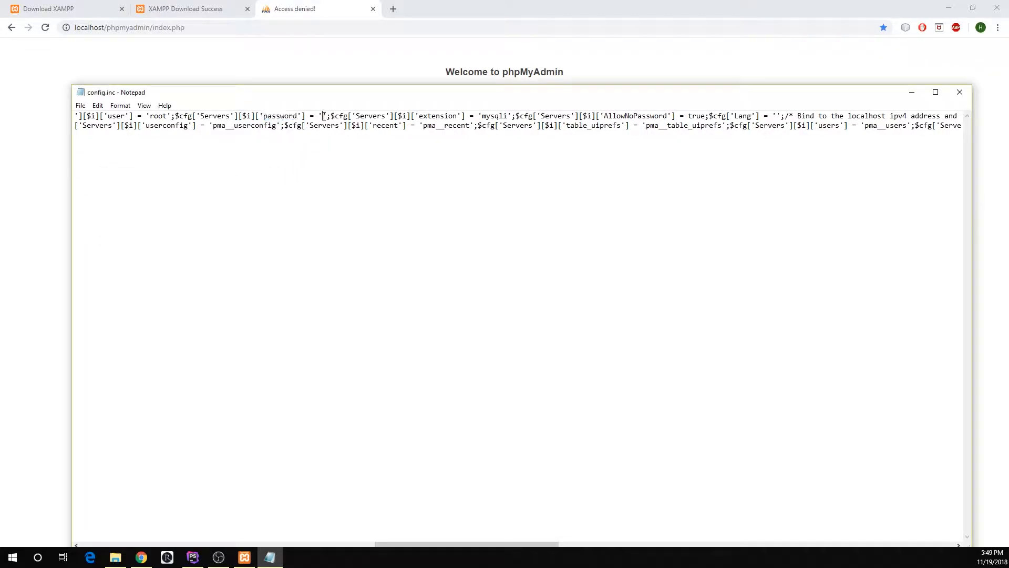
{"action": "key", "text": "ctrl+v"}
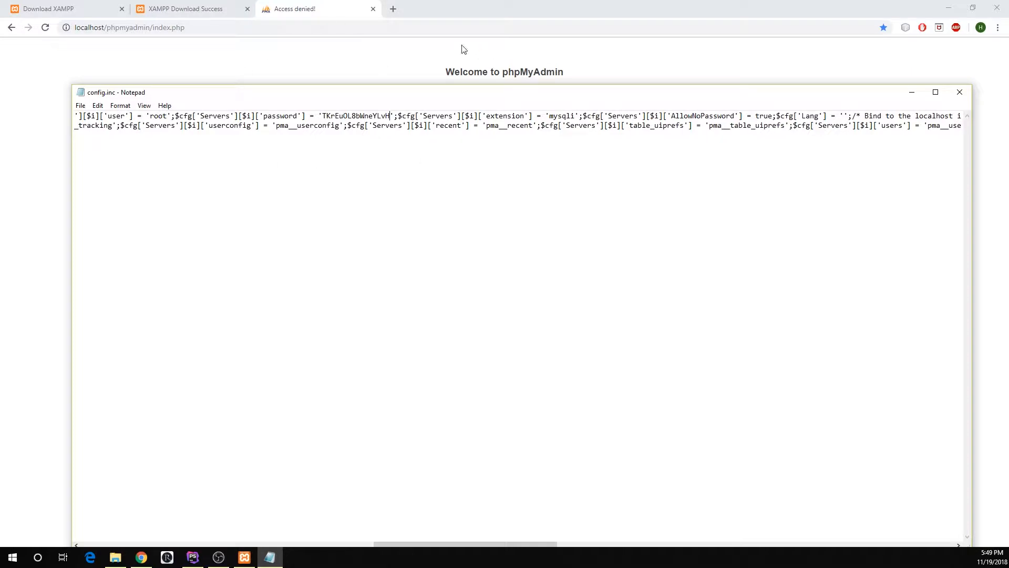
{"action": "left_click", "coordinate": [960, 92]}
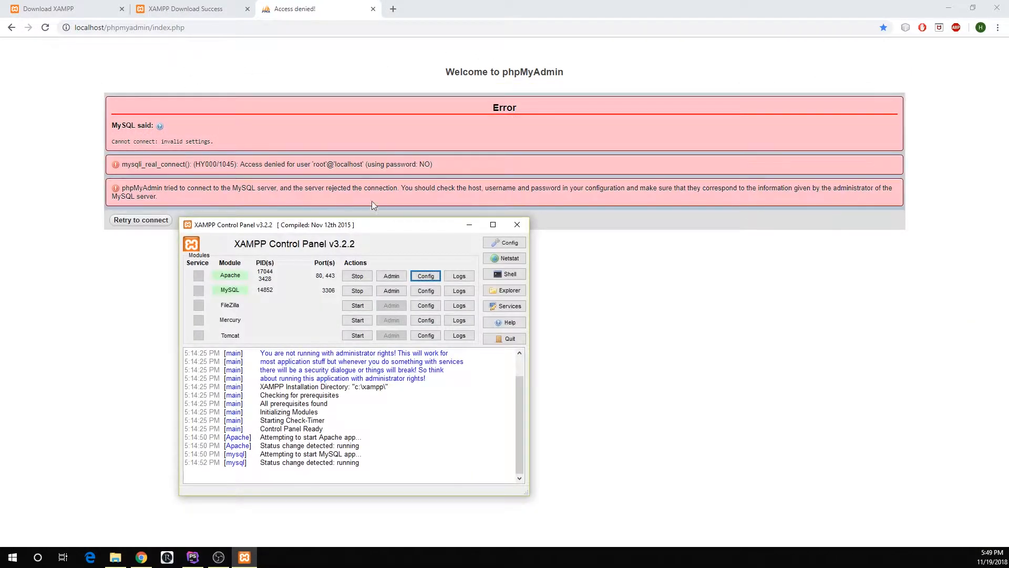
{"action": "left_click", "coordinate": [45, 30]}
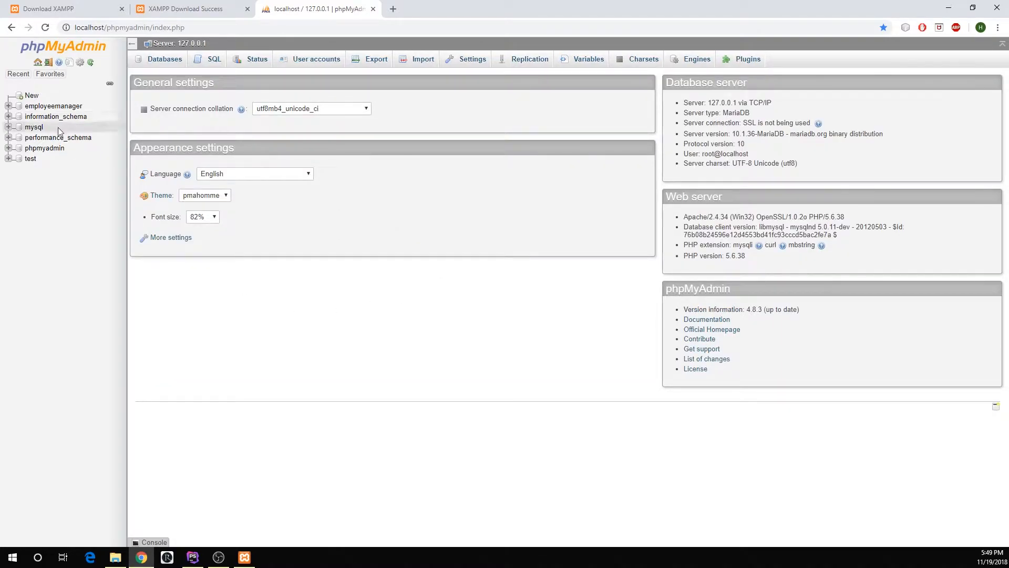
- Open localhost/EmployeeManager/Forms/login.php in a new browser tab
{"action": "left_click", "coordinate": [393, 9]}
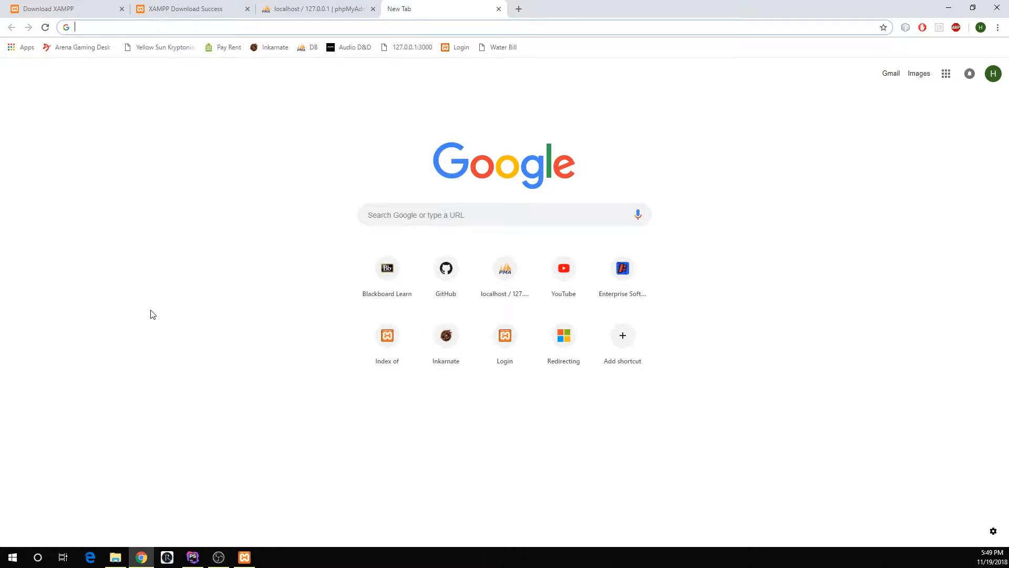
{"action": "type", "text": "local"}
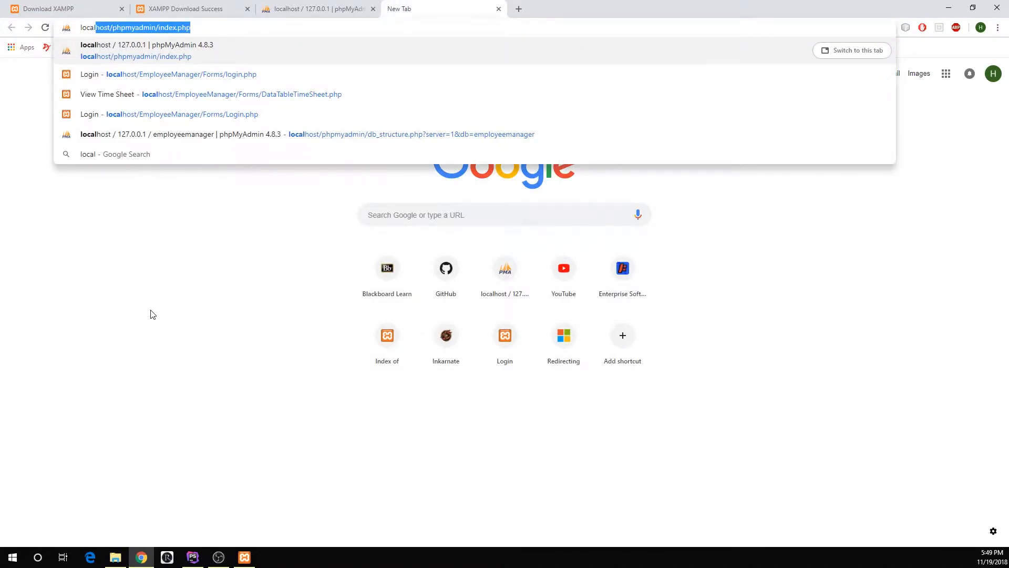
{"action": "type", "text": "host/E"}
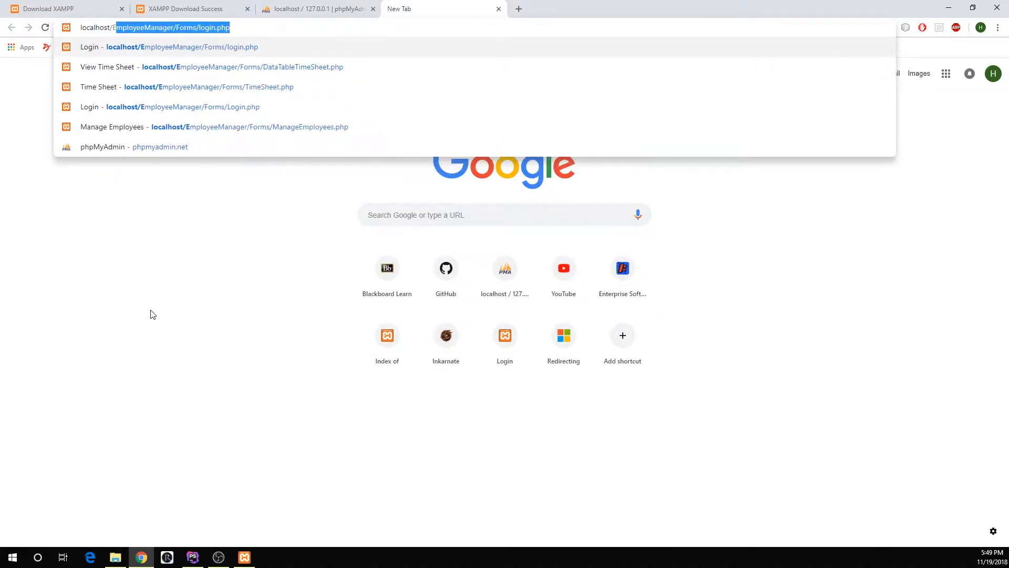
{"action": "type", "text": "mployeeManager/"}
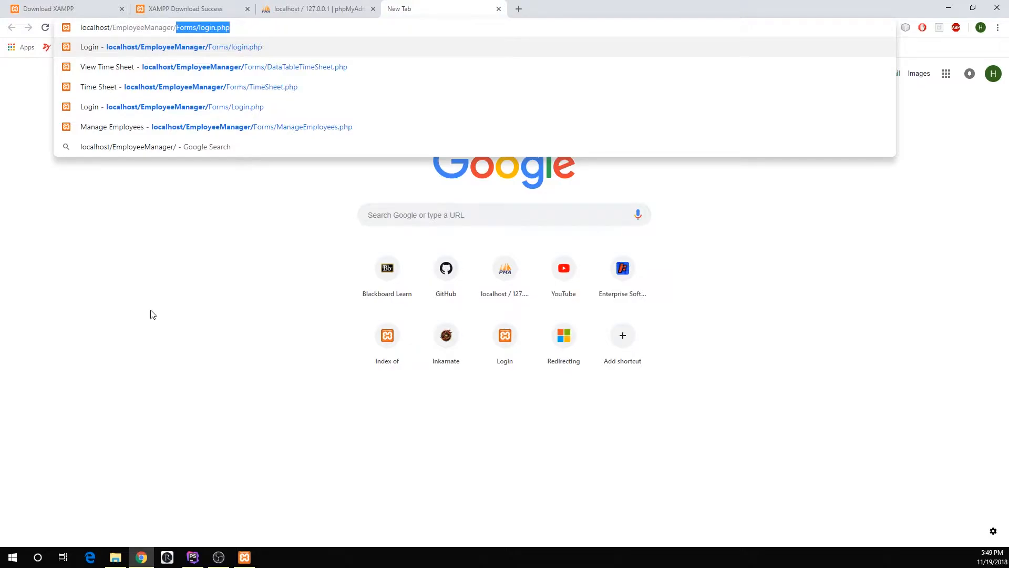
{"action": "type", "text": "Forms/"}
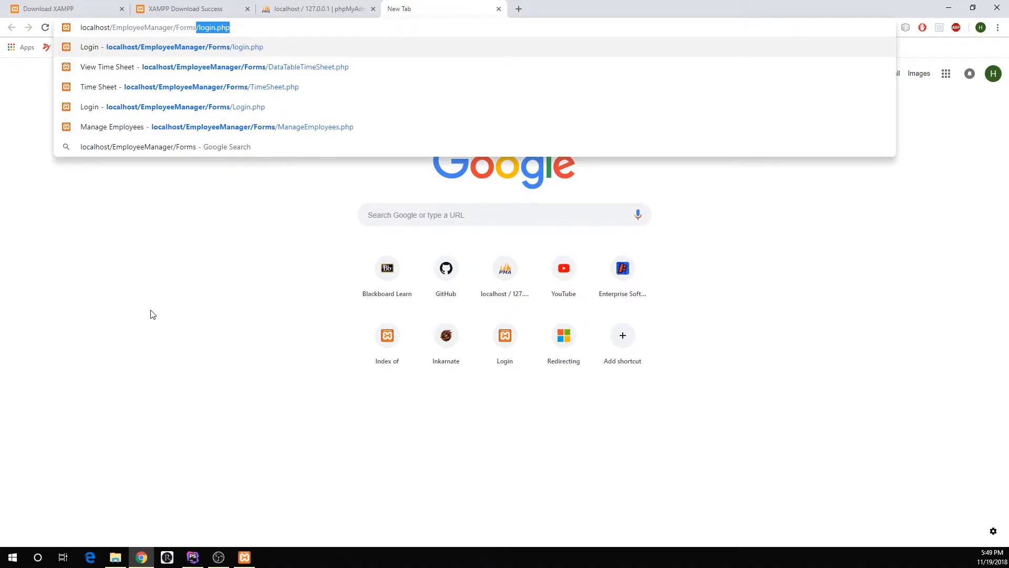
{"action": "type", "text": "login.php"}
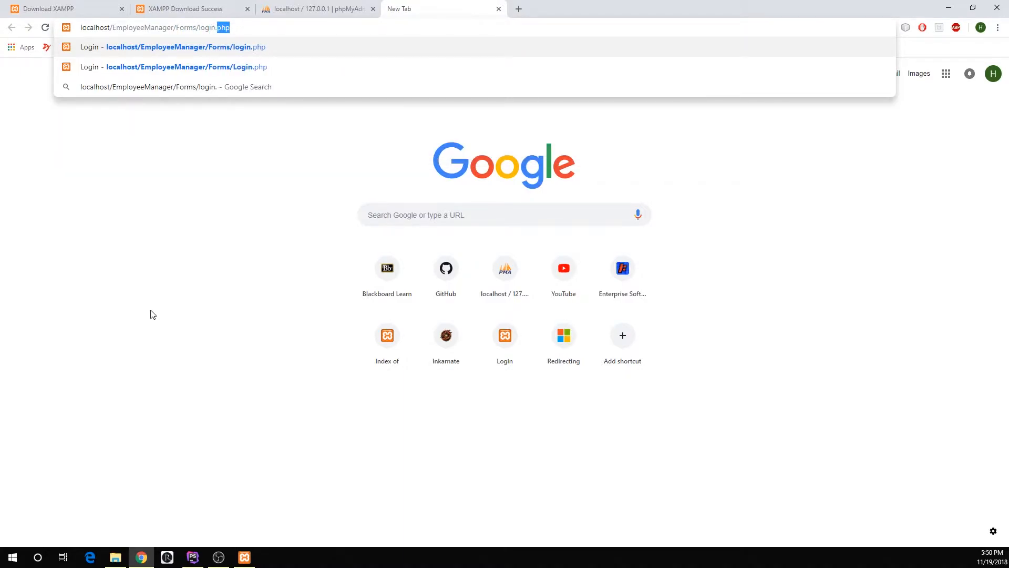
{"action": "key", "text": "Return"}
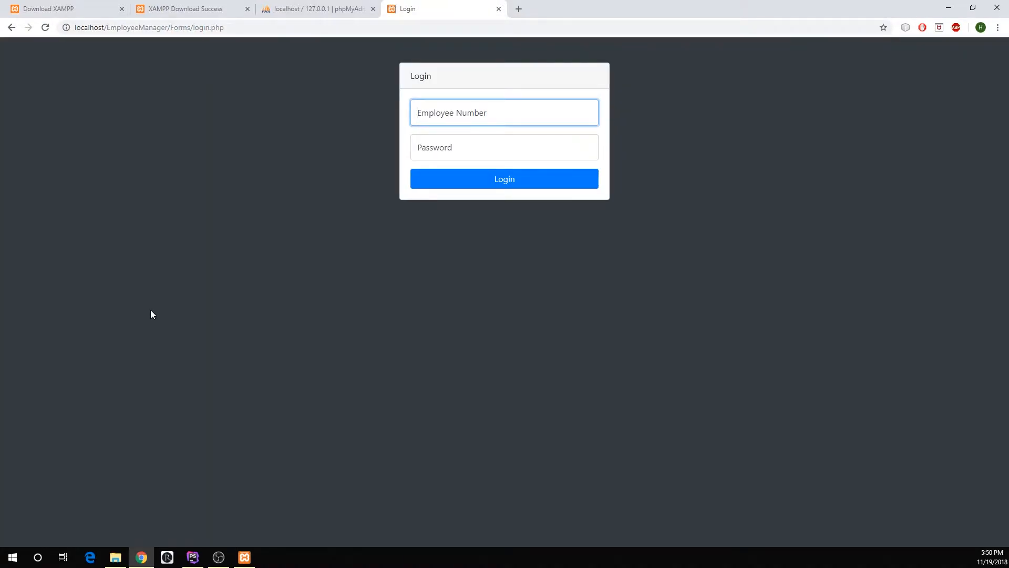
- Log in to the EmployeeManager site by entering the employee number and the account password
{"action": "type", "text": "111"}
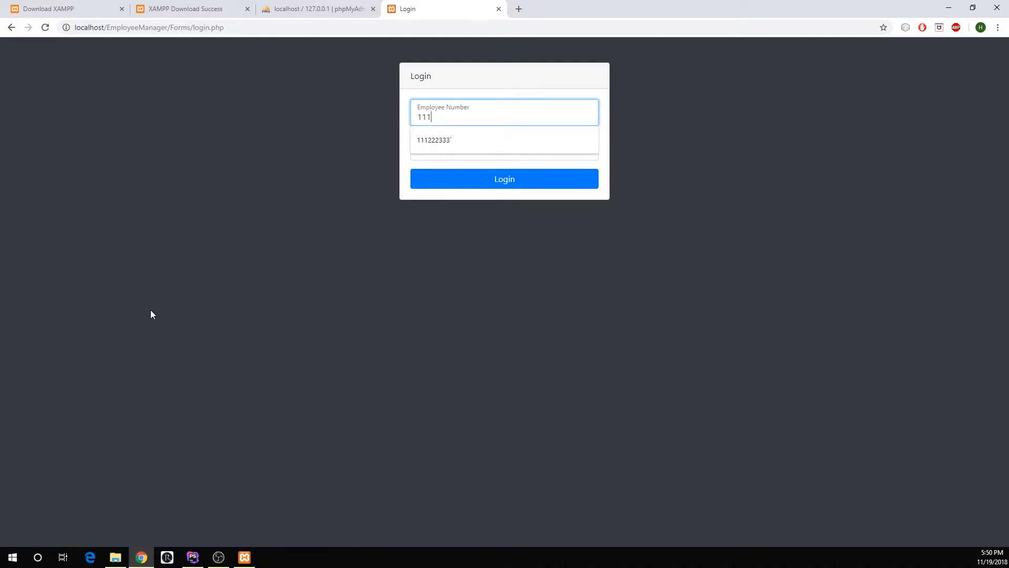
{"action": "type", "text": "222333"}
{"action": "key", "text": "Tab"}
{"action": "type", "text": "password"}
{"action": "key", "text": "Return"}
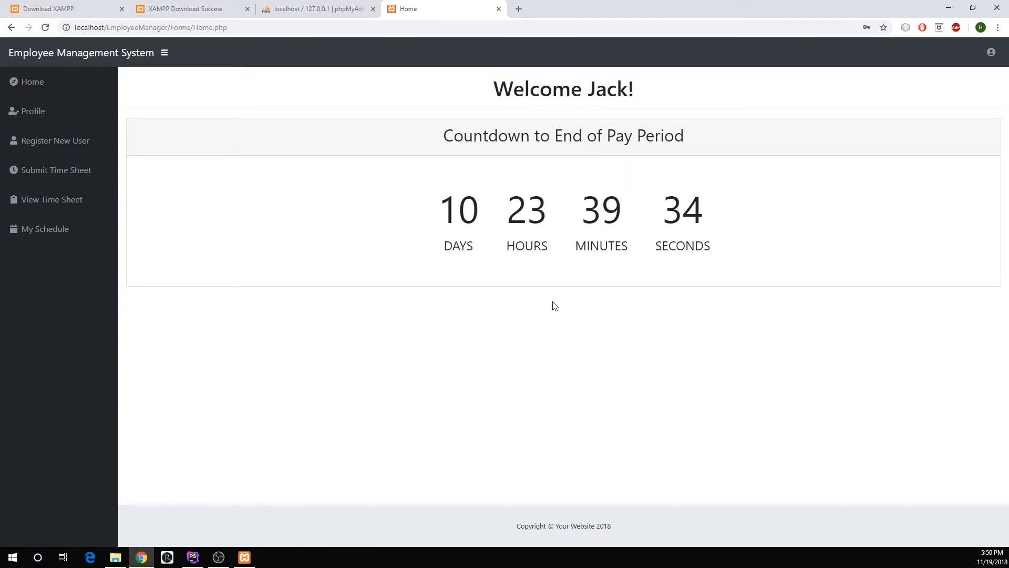
- Check the phpMyAdmin page, return to the EmployeeManager home page, and bring the XAMPP Control Panel over the middle of it
{"action": "left_click", "coordinate": [319, 8]}
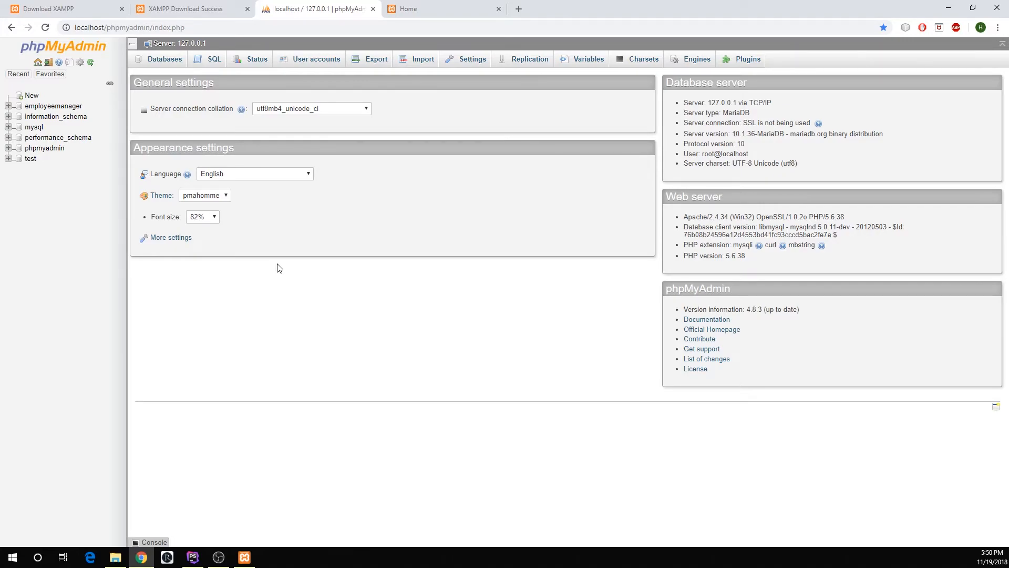
{"action": "left_click", "coordinate": [415, 8]}
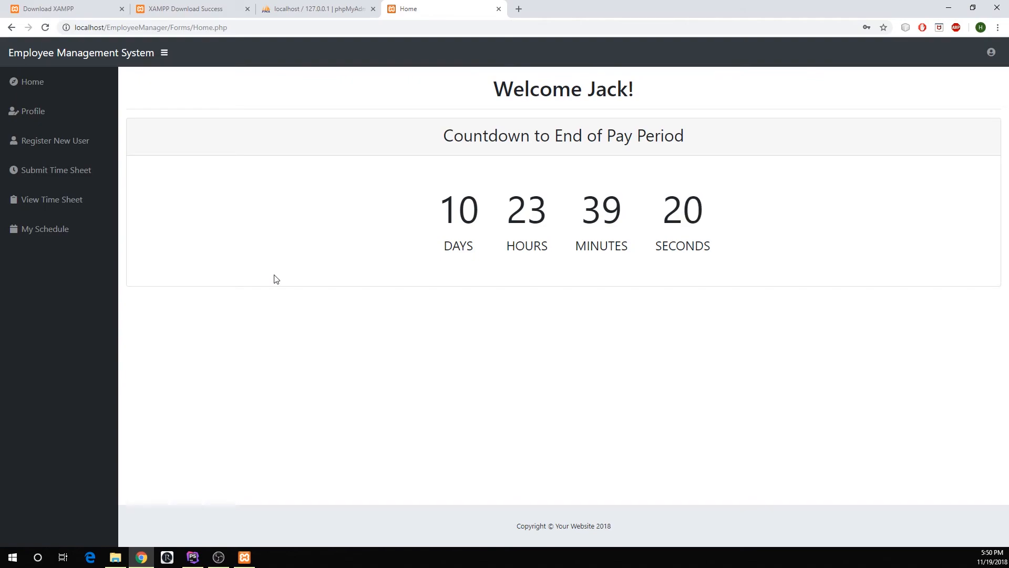
{"action": "left_click", "coordinate": [244, 557]}
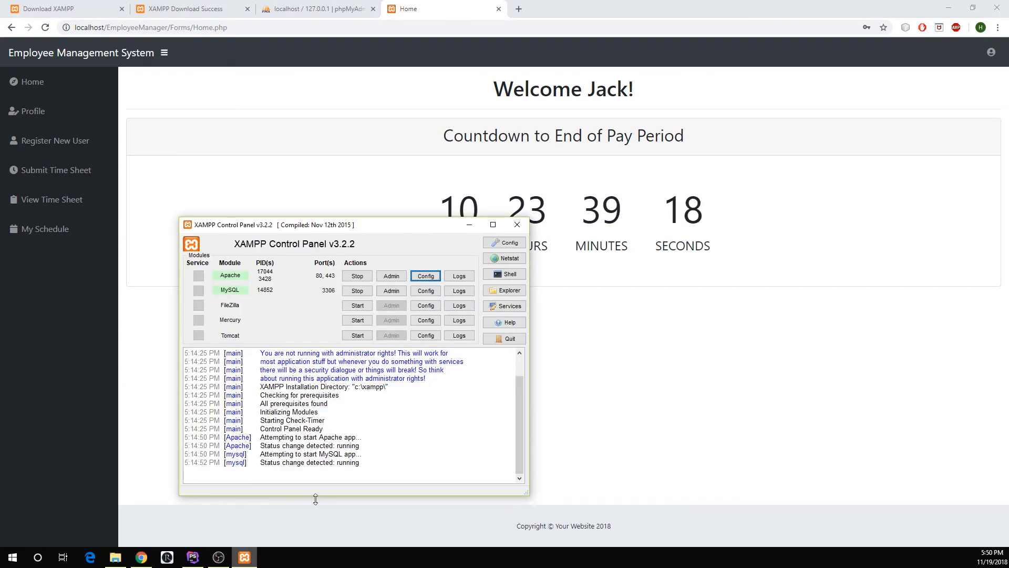
{"action": "left_click_drag", "start_coordinate": [343, 228], "coordinate": [542, 185]}
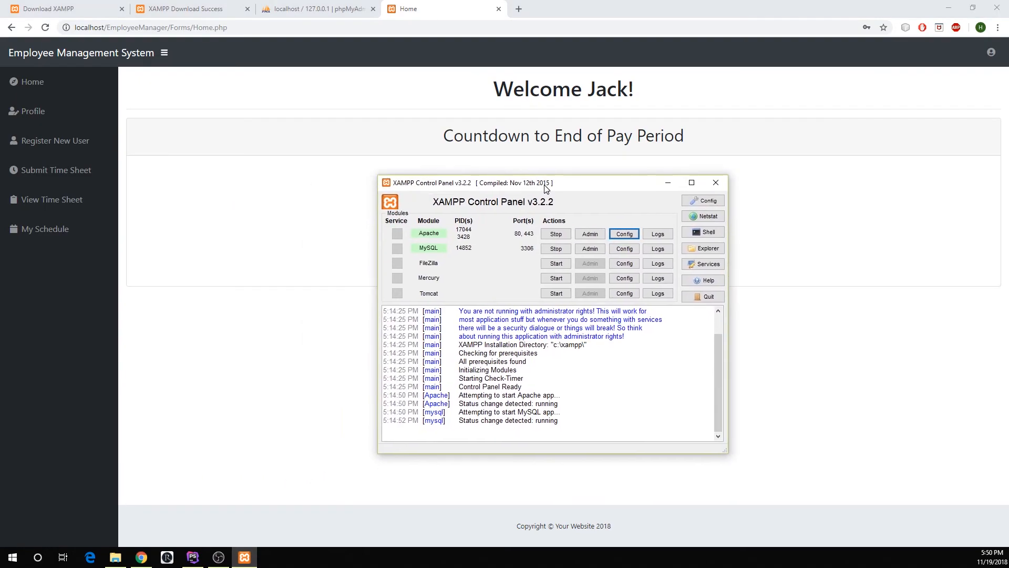